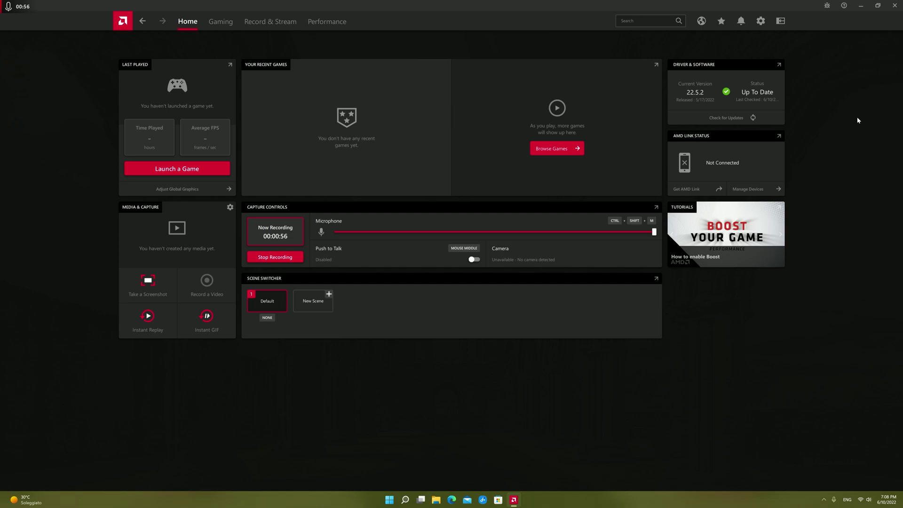
- Open the Performance Tuning page and scroll through the GPU, VRAM, Fan and Power Tuning panels
left_click(334, 26)
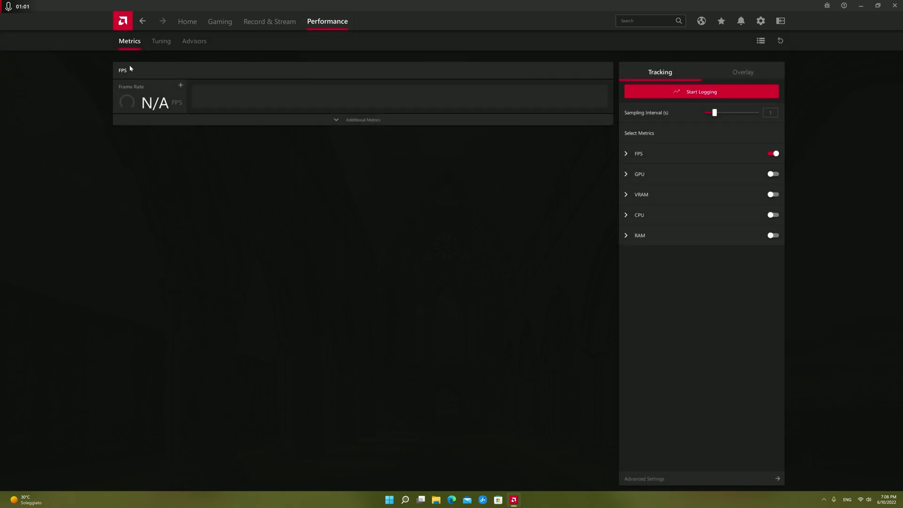
left_click(147, 47)
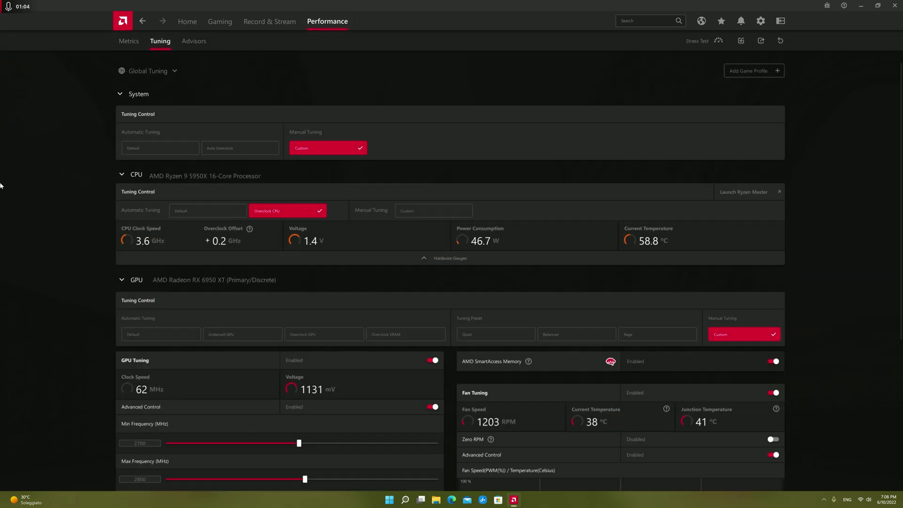
scroll(16, 197, "down", 2)
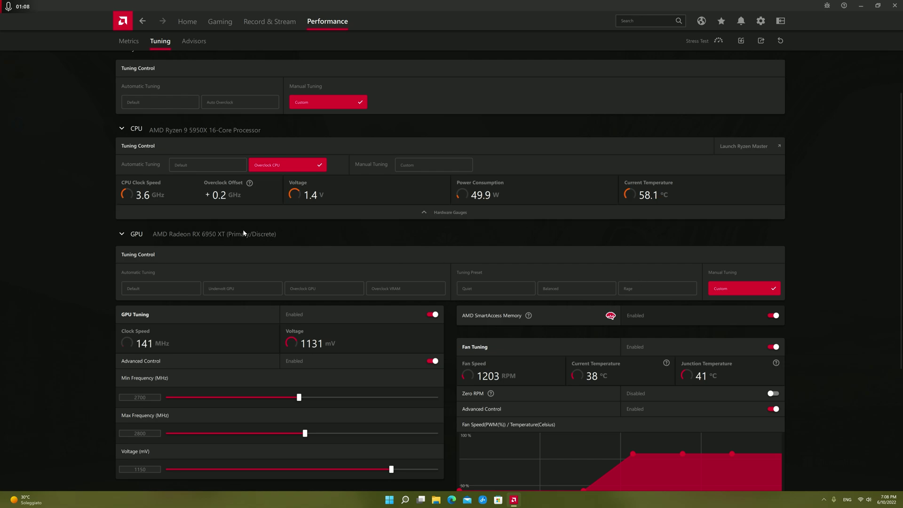
scroll(64, 366, "down", 4)
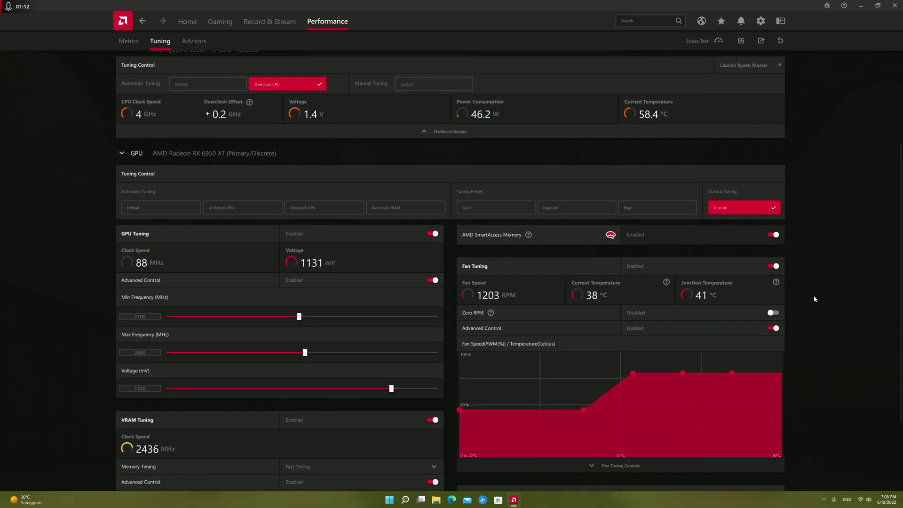
scroll(811, 298, "down", 4)
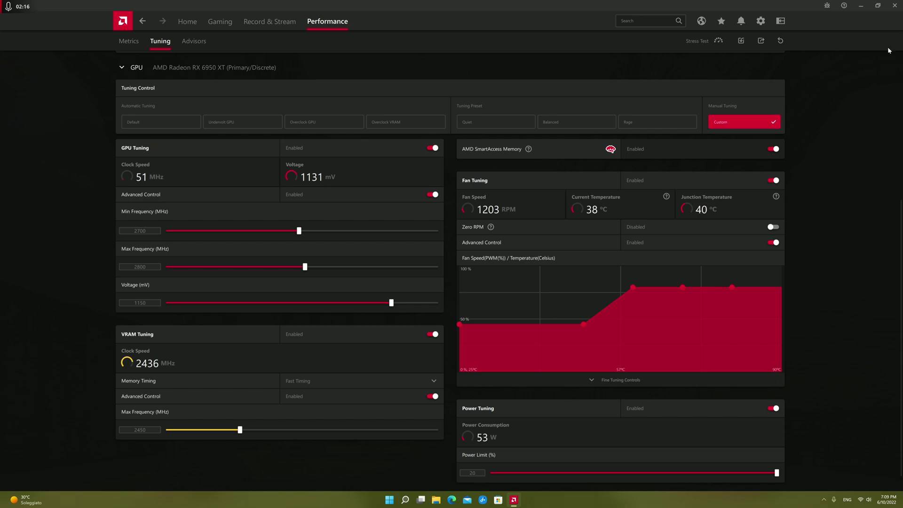
left_click(861, 5)
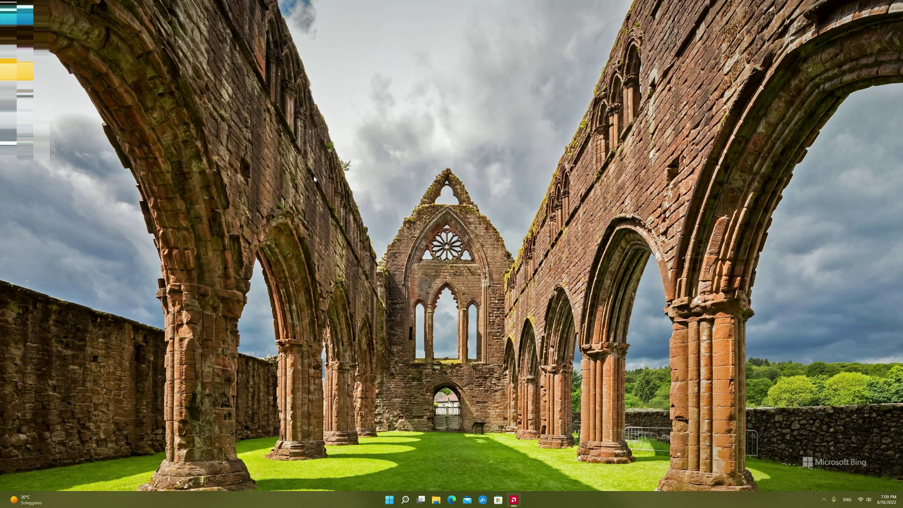
key("super")
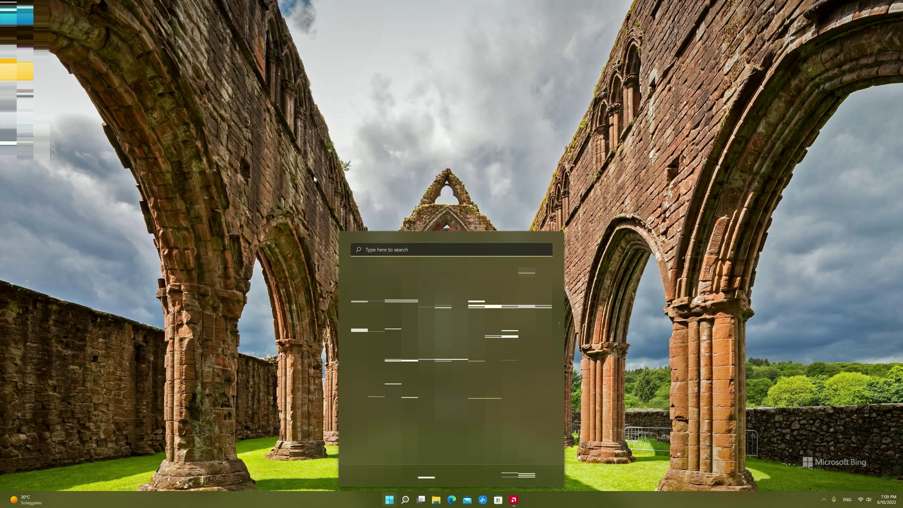
type("ad")
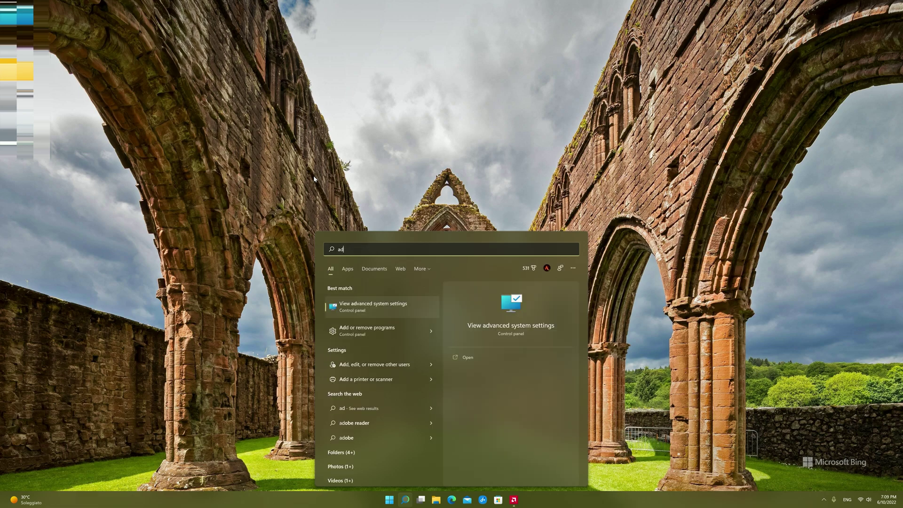
key("Return")
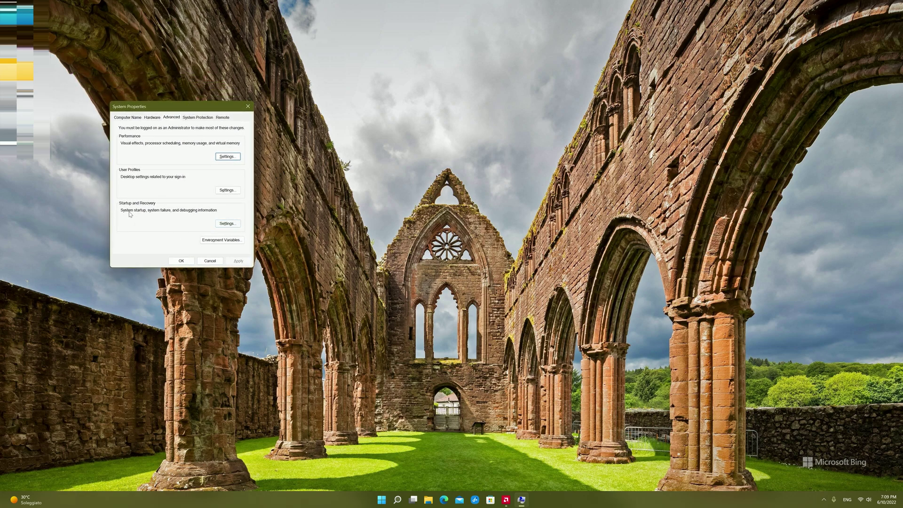
left_click(218, 225)
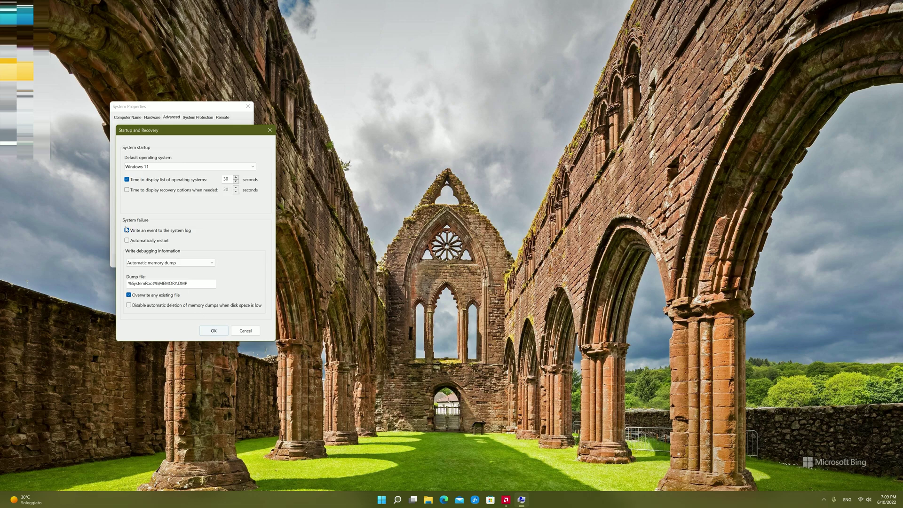
left_click(213, 331)
left_click(181, 261)
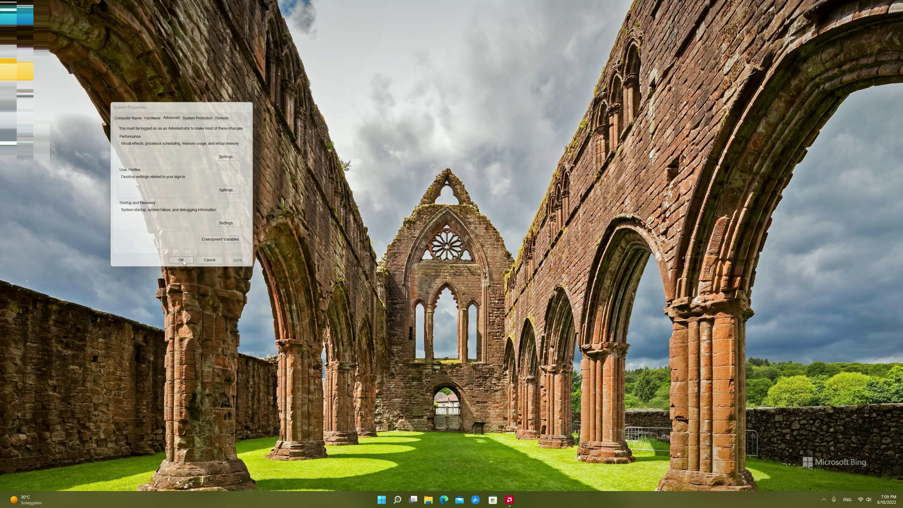
- Search 'edit' for the power plan settings and go back to the Power Options plan list
key("super")
type("edit")
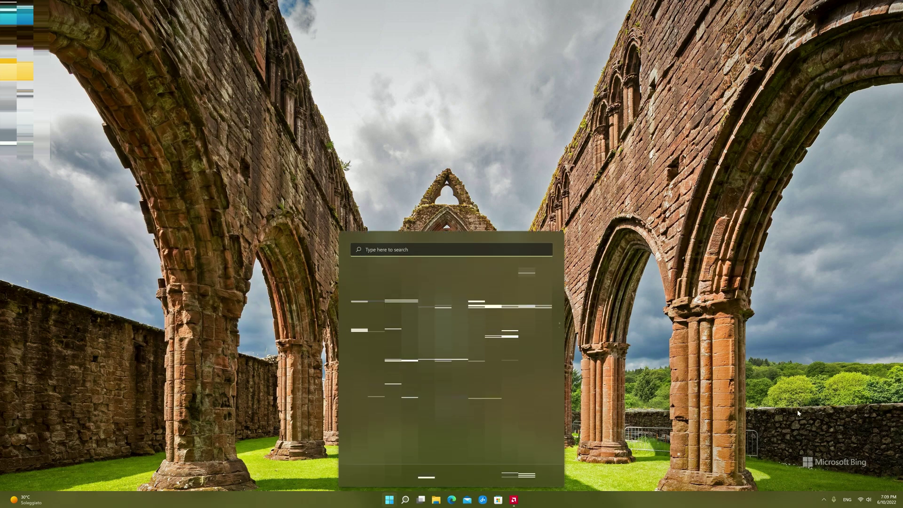
key("Return")
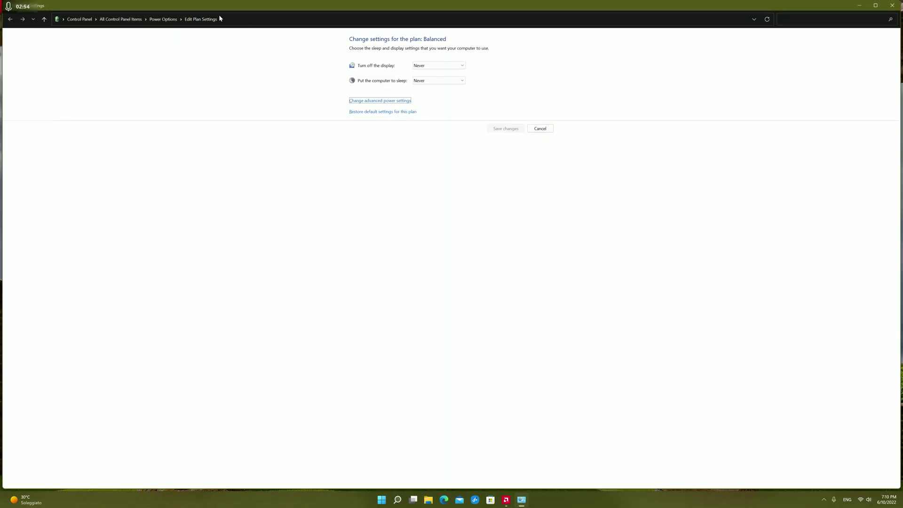
left_click(163, 19)
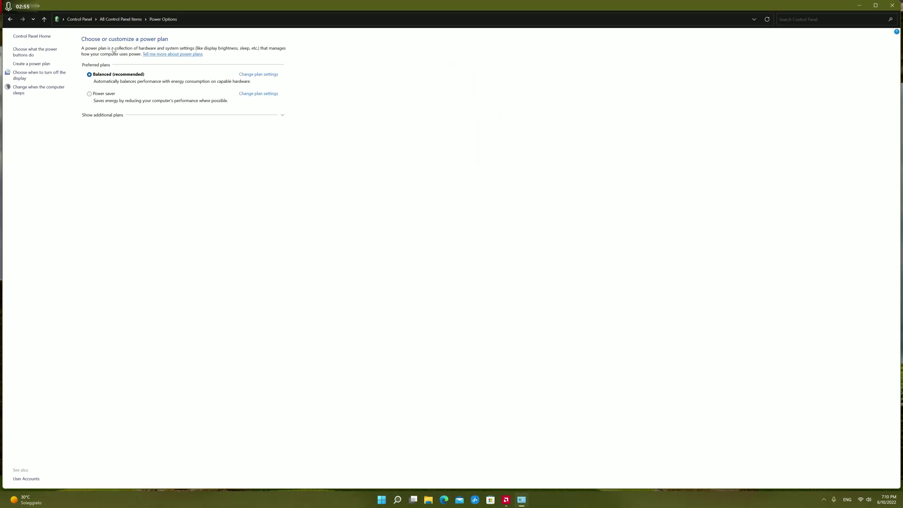
- Open the power button settings, unlock the shutdown options, then cancel without saving
left_click(39, 55)
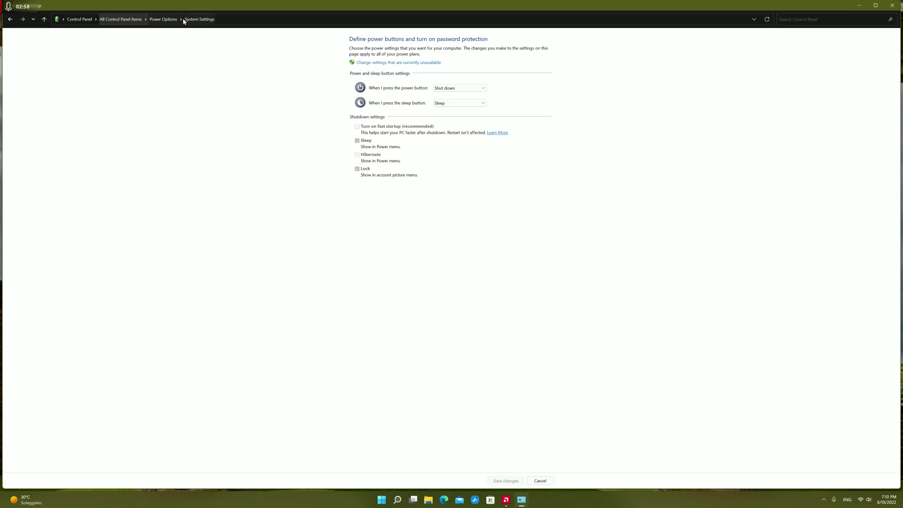
left_click(165, 19)
left_click(40, 56)
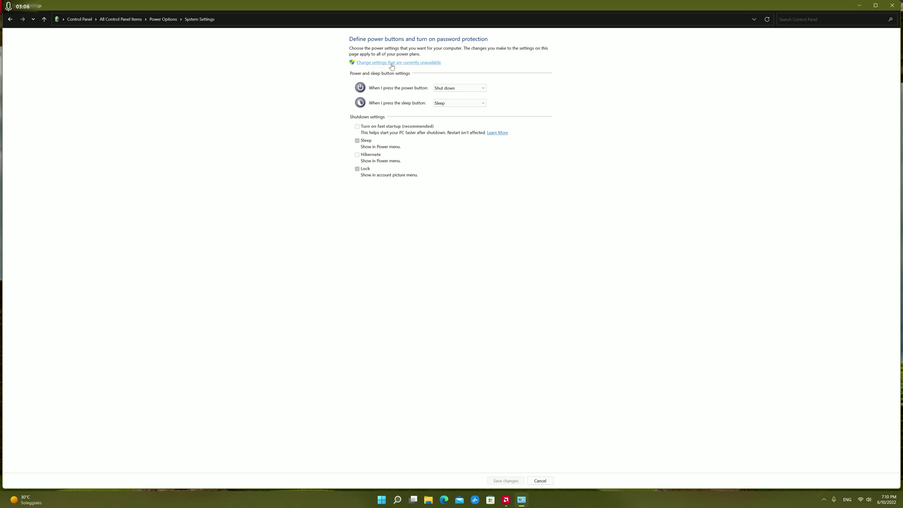
left_click(411, 65)
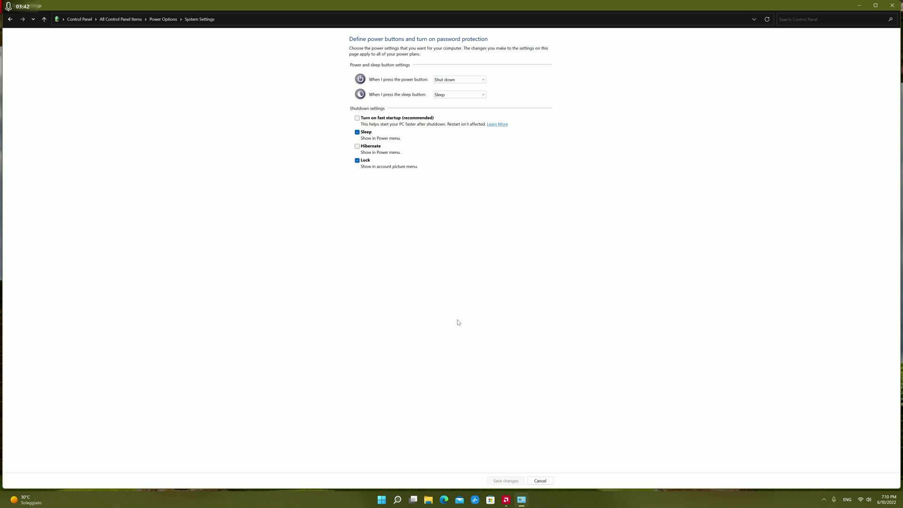
left_click(531, 484)
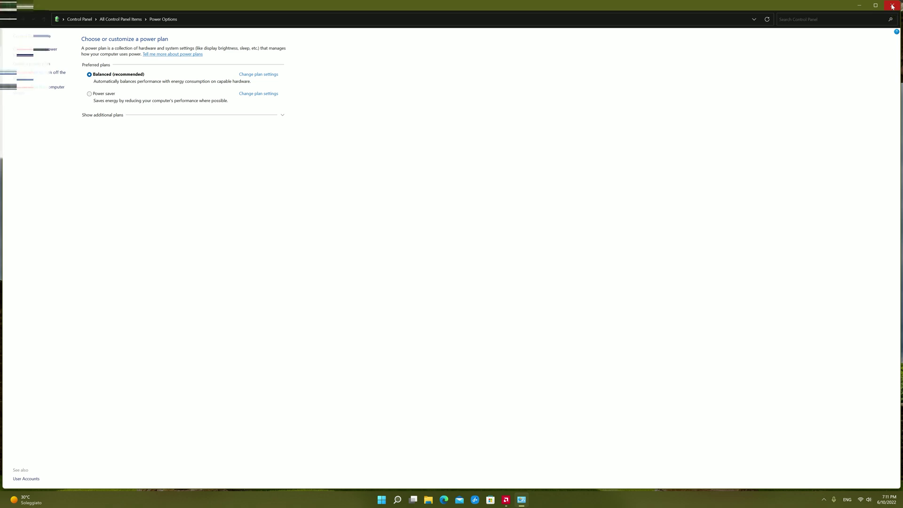
- Close Control Panel and reopen AMD Software from the hidden tray icons
left_click(892, 7)
left_click(823, 500)
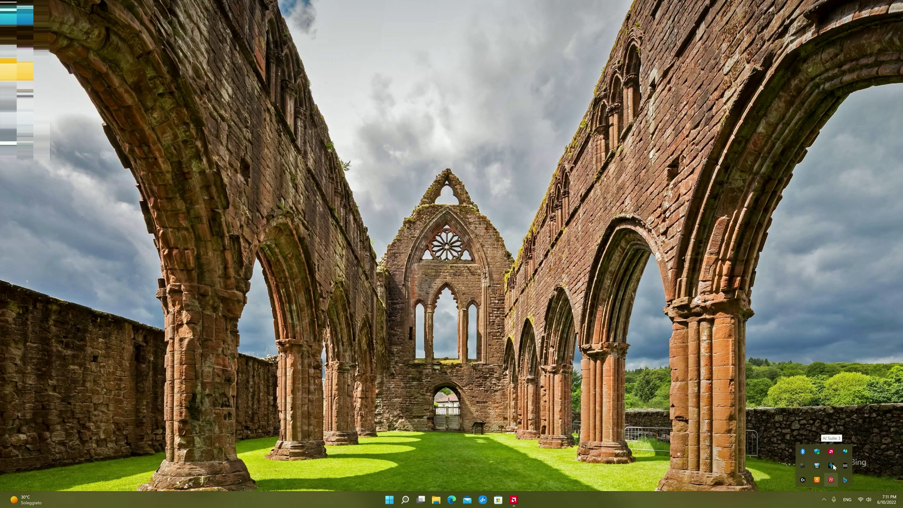
left_click(831, 451)
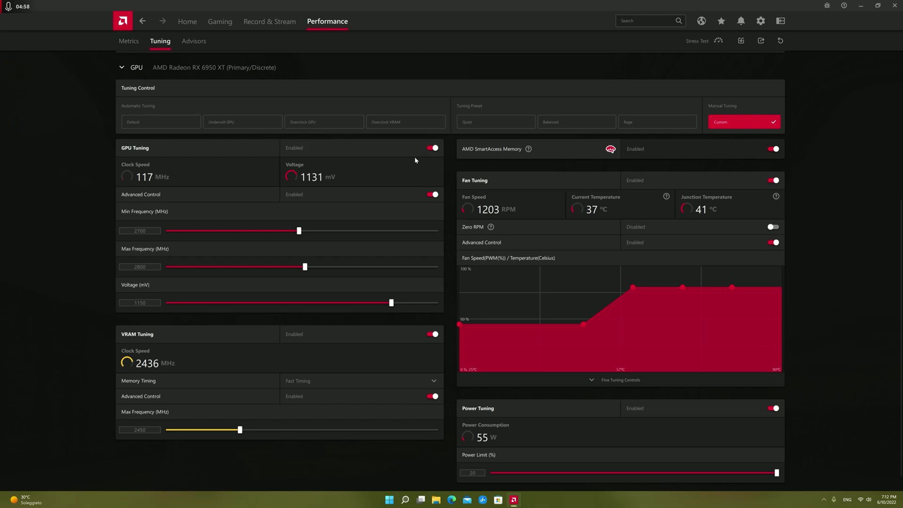
- Switch the GPU to custom manual tuning with GPU Tuning and Advanced Control enabled
left_click(432, 148)
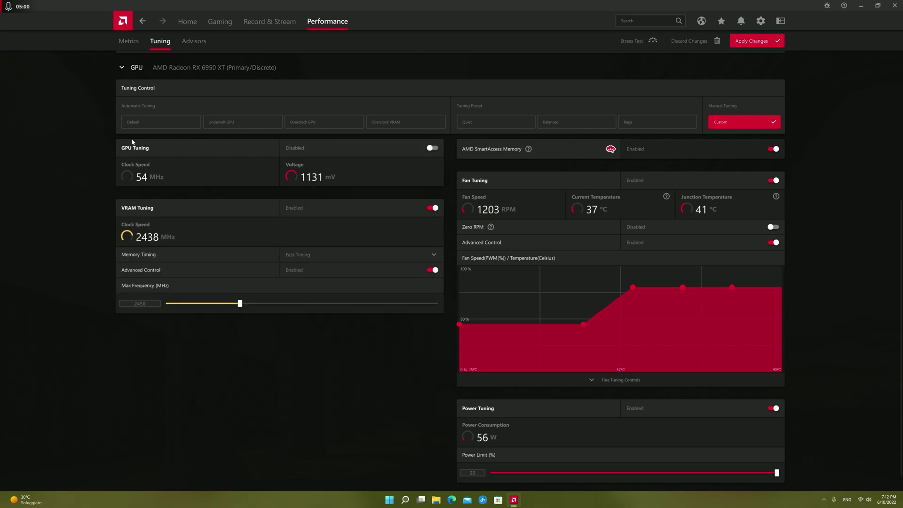
left_click(373, 149)
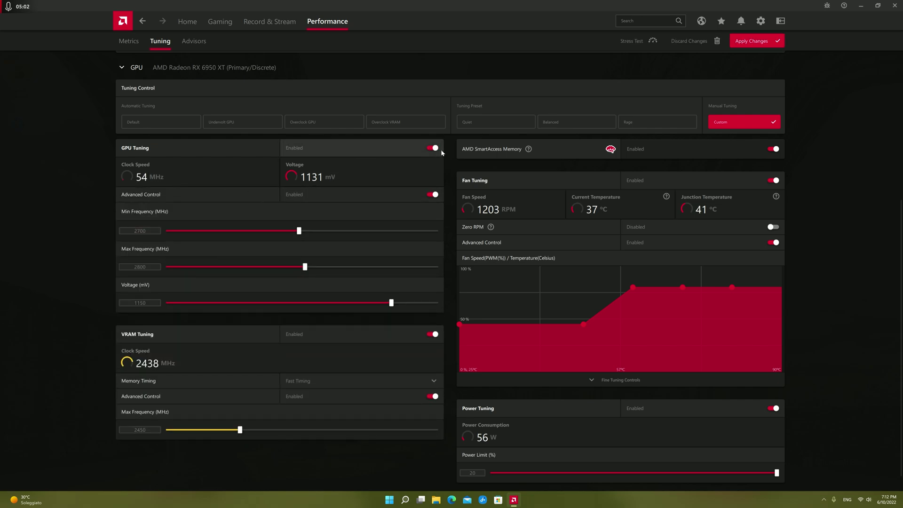
left_click(143, 121)
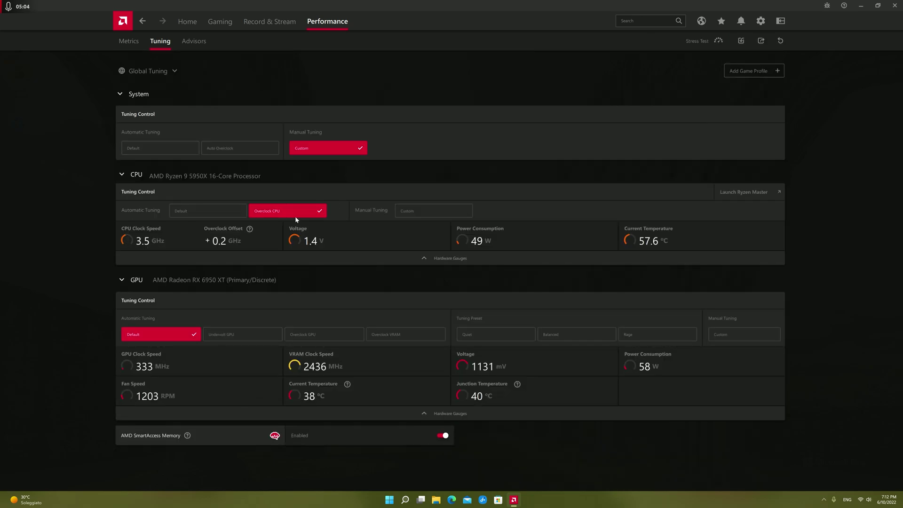
left_click(716, 336)
scroll(453, 356, "down", 1)
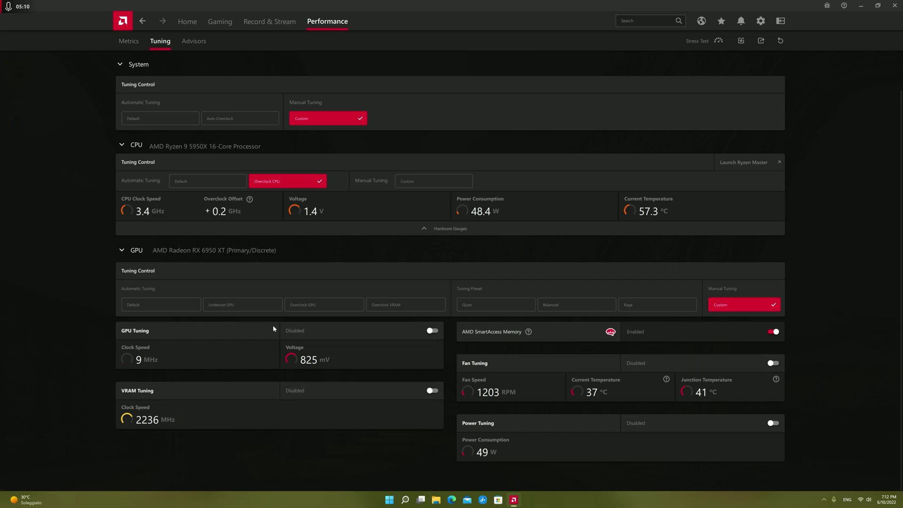
left_click(431, 331)
scroll(396, 343, "down", 2)
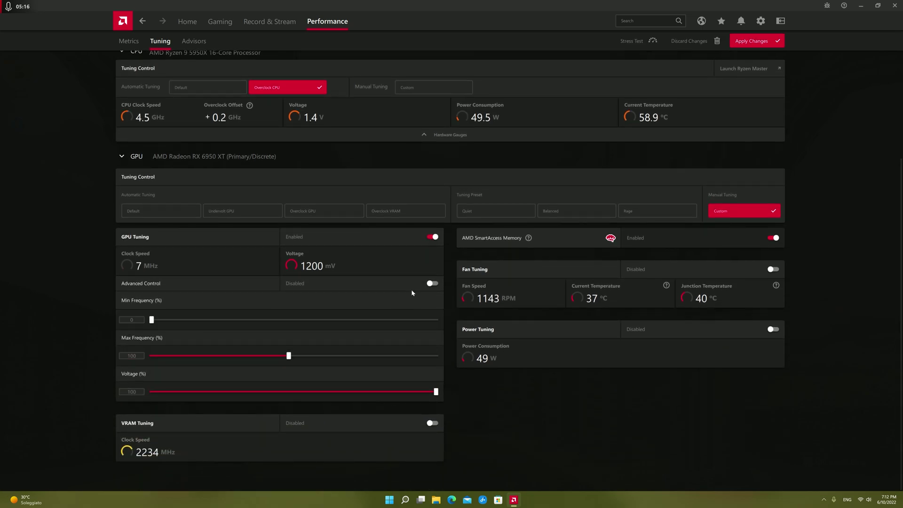
left_click(424, 287)
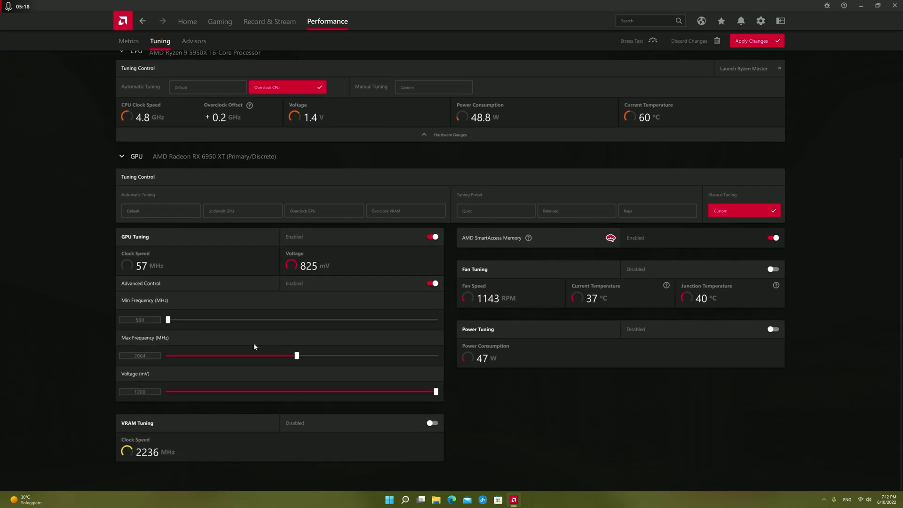
- Set the GPU max frequency to 2800 MHz and min frequency to 2700 MHz
double_click(150, 357)
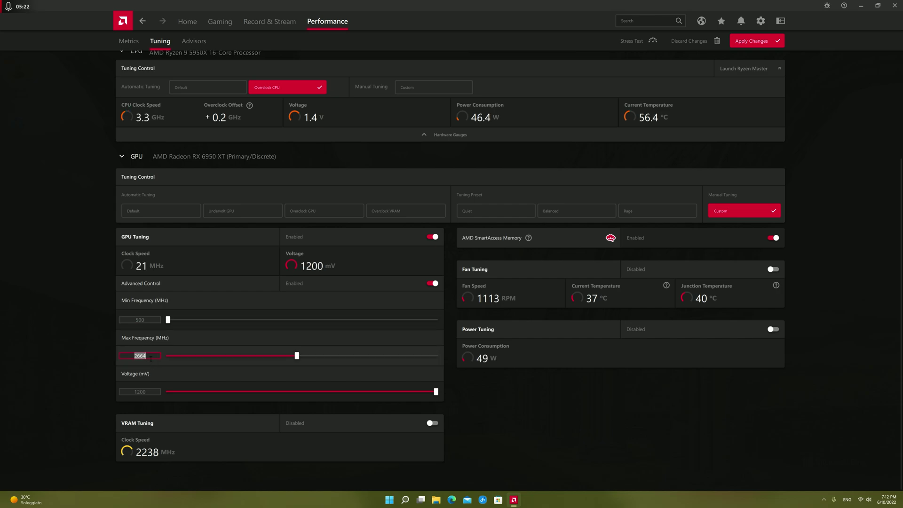
type("28")
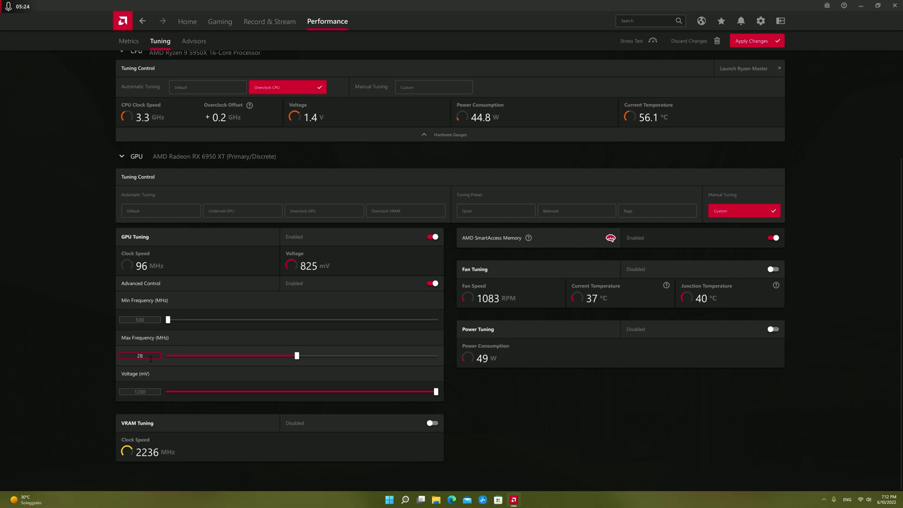
type("00")
key("Return")
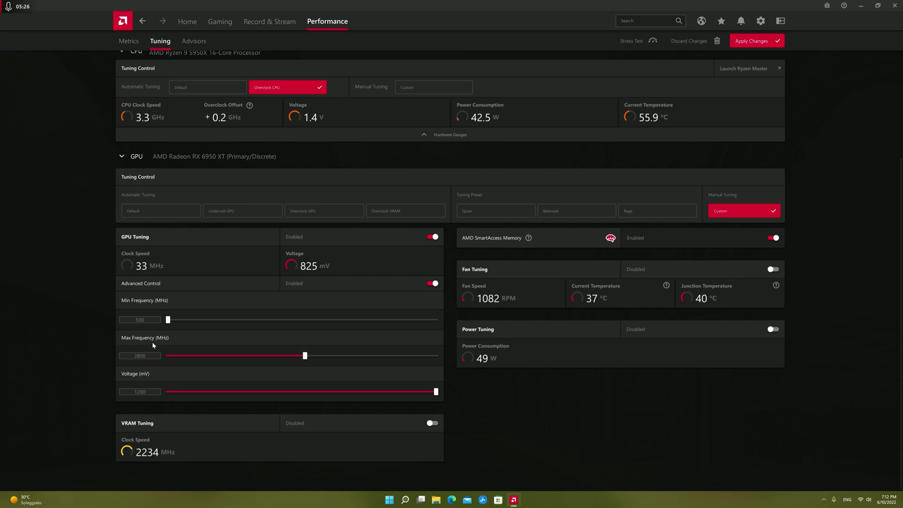
left_click(151, 320)
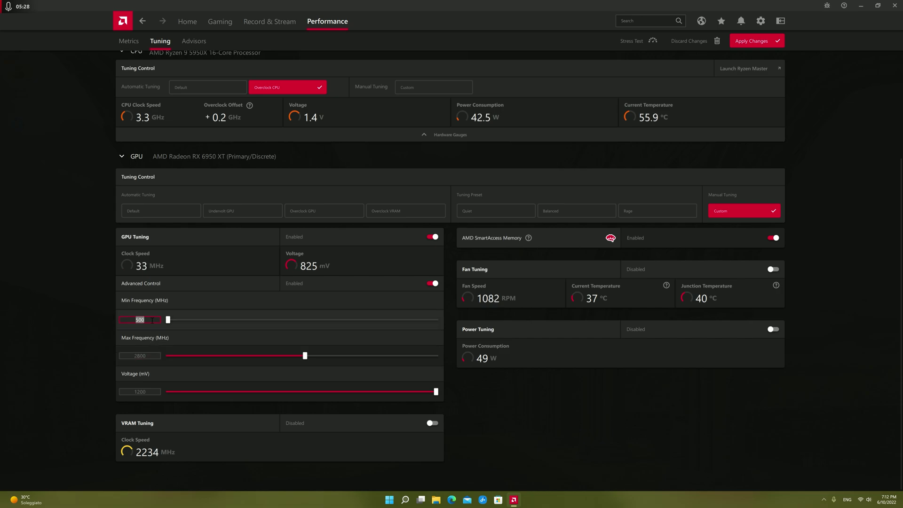
type("27")
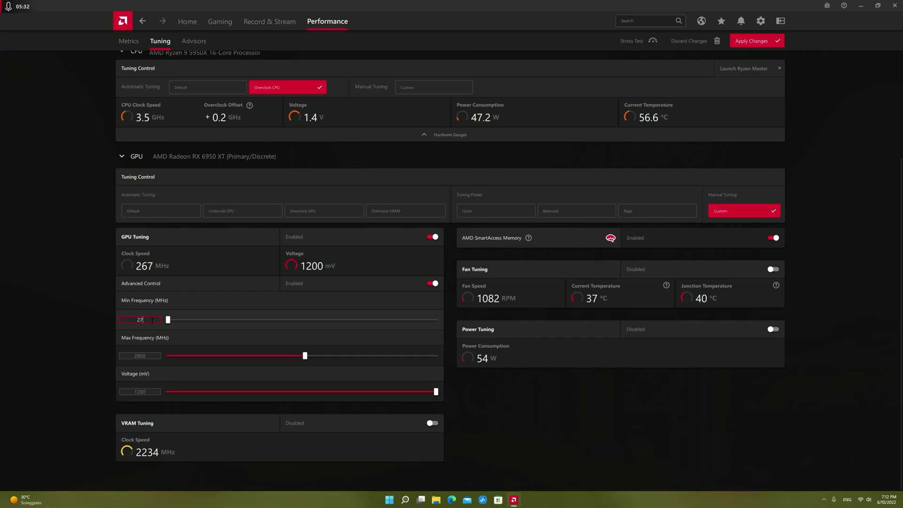
type("00")
key("Return")
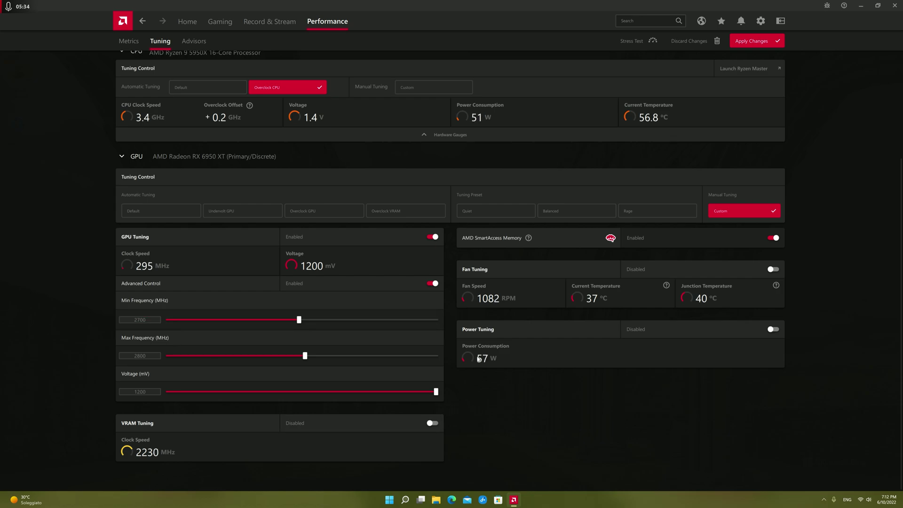
- Set the GPU voltage to 1150 mV, correcting typos along the way
double_click(156, 390)
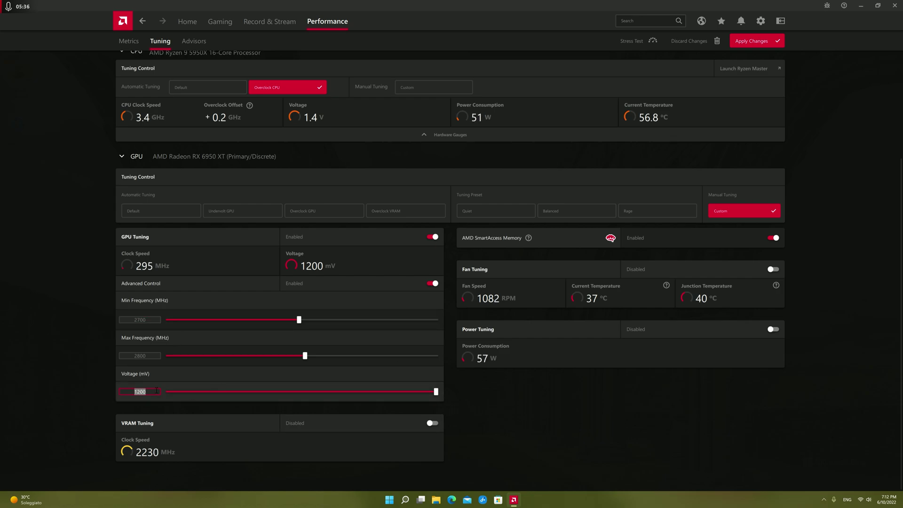
type("15")
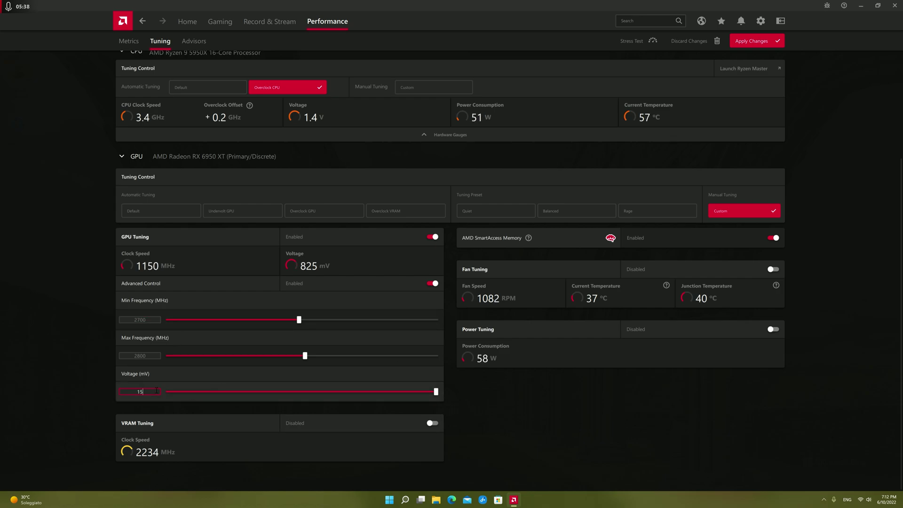
key("BackSpace")
type("150")
key("Return")
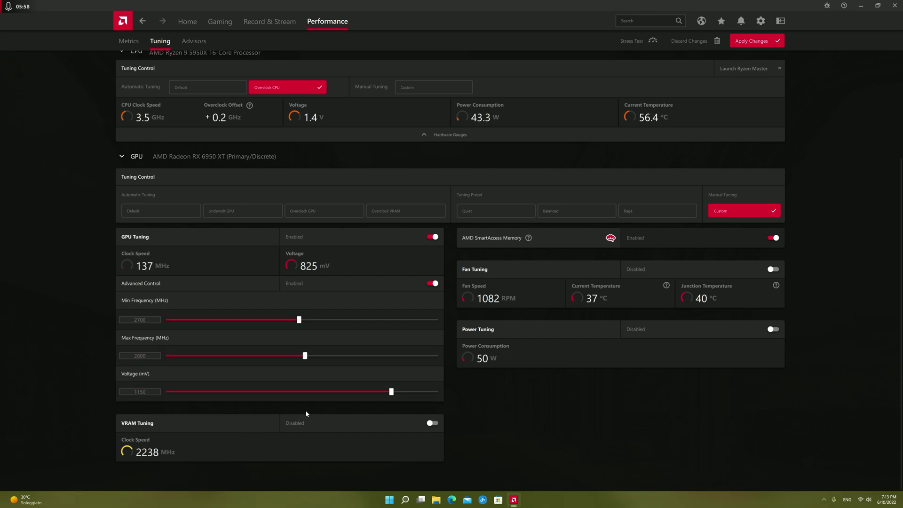
left_click(143, 391)
key("BackSpace")
key("BackSpace")
type("2")
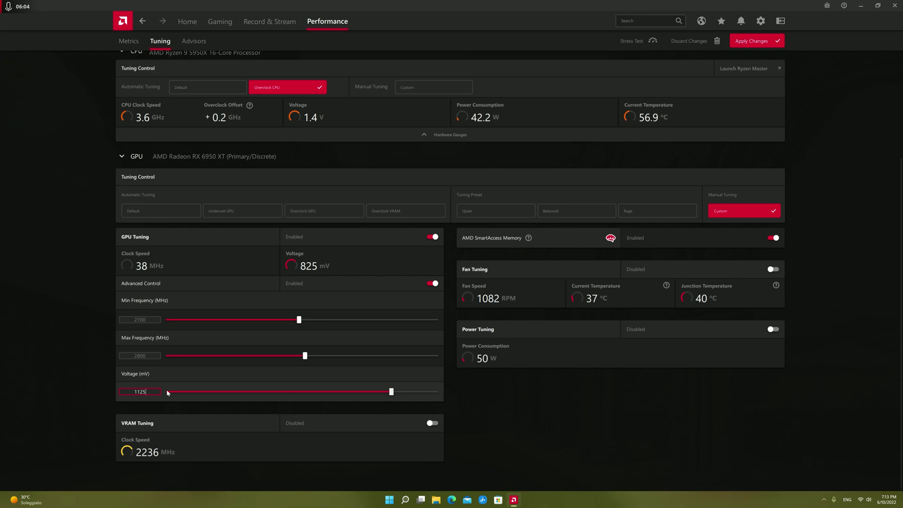
key("BackSpace")
key("BackSpace")
type("50")
key("Return")
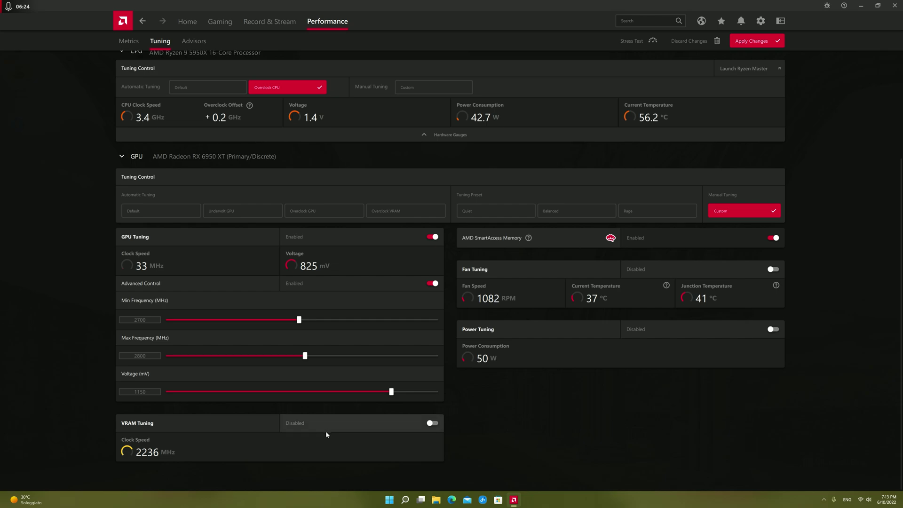
- Enable VRAM tuning with Fast Timing memory and advanced VRAM control
left_click(432, 423)
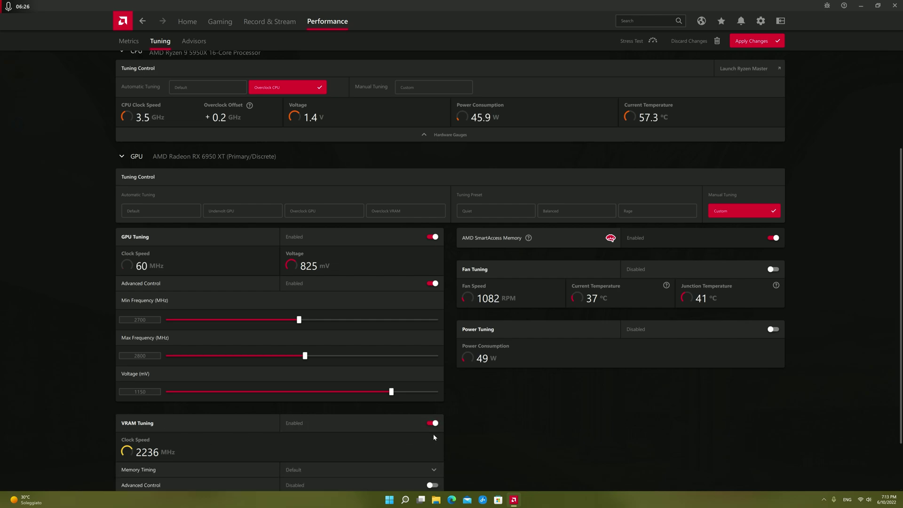
scroll(29, 423, "down", 2)
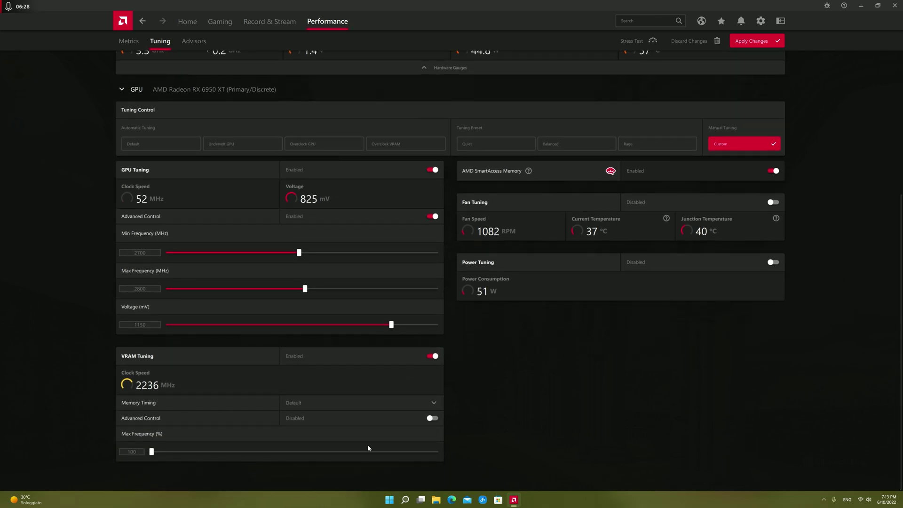
left_click(322, 403)
left_click(336, 436)
left_click(326, 422)
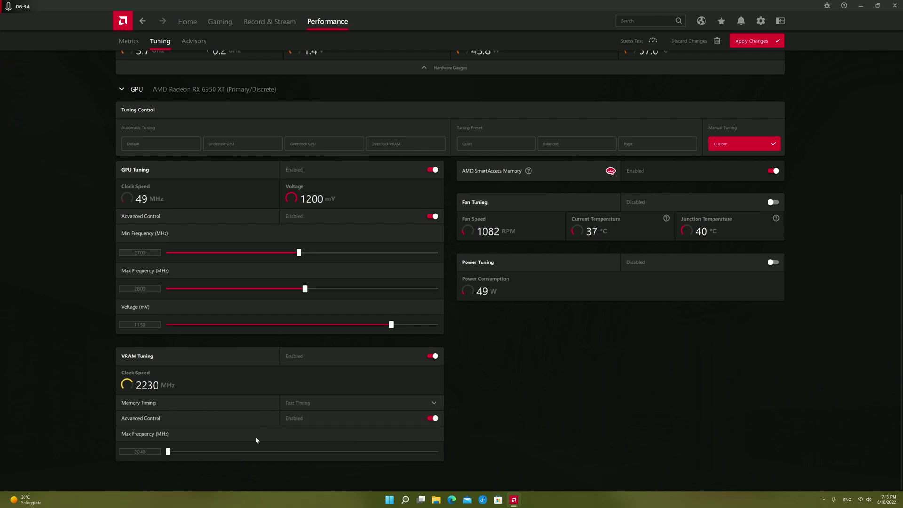
- Set the VRAM maximum frequency to 2450 MHz, keeping Fast Timing selected
left_click(150, 452)
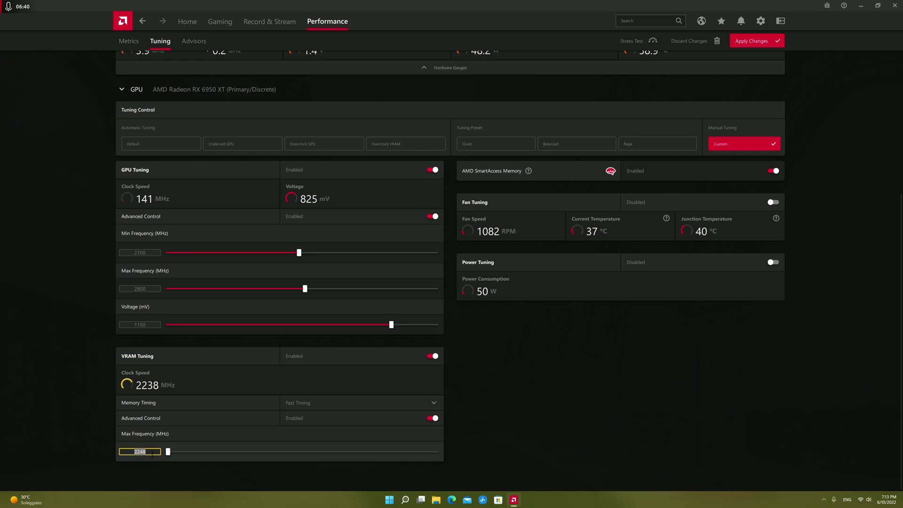
left_click(168, 452)
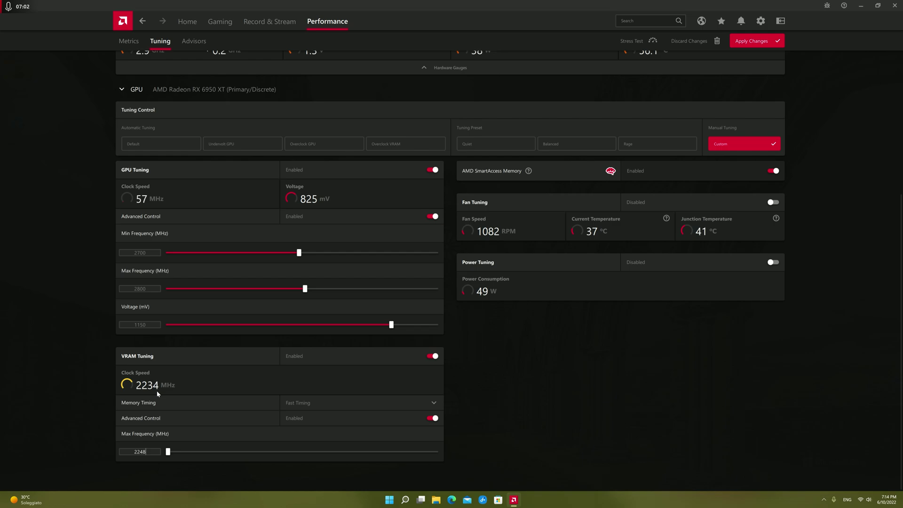
key("Return")
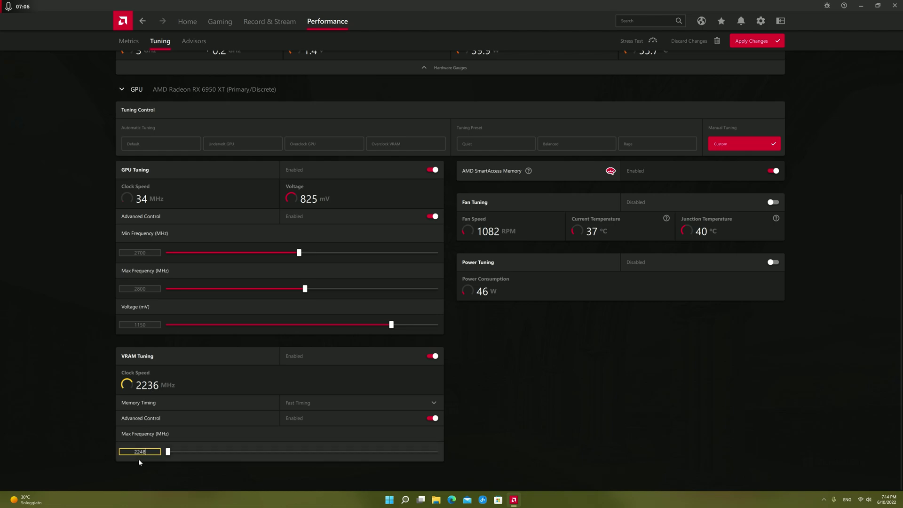
key("ctrl+a")
type("2450")
key("Return")
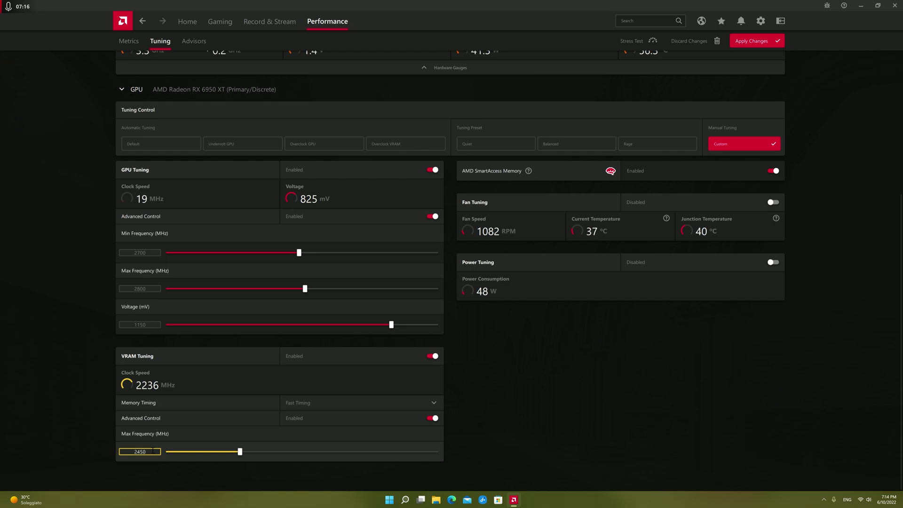
key("BackSpace")
key("BackSpace")
type("75")
key("BackSpace")
key("BackSpace")
type("50")
key("Return")
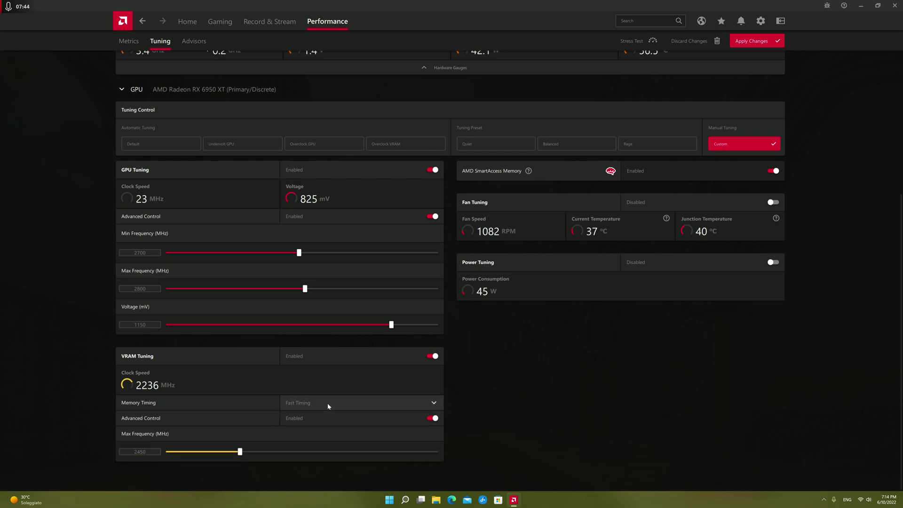
left_click(284, 403)
left_click(302, 437)
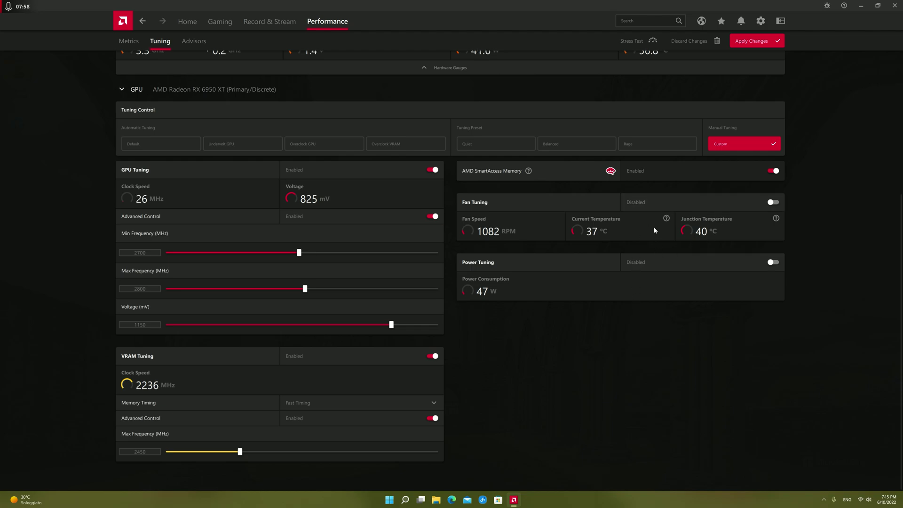
- Enable power tuning and push the Power Limit slider to 20%
left_click(647, 267)
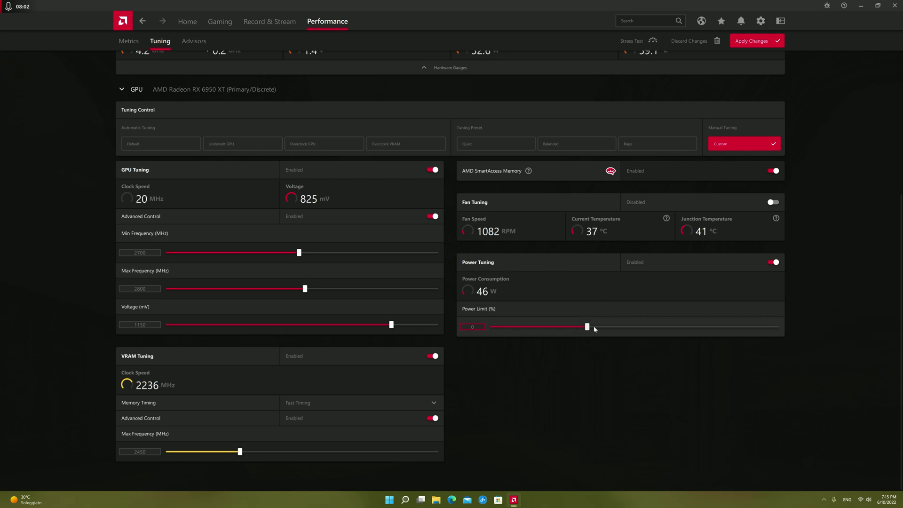
left_click_drag(598, 327, 849, 317)
left_click_drag(763, 326, 725, 328)
type("12")
key("Return")
type("0")
key("Return")
left_click_drag(490, 337, 849, 340)
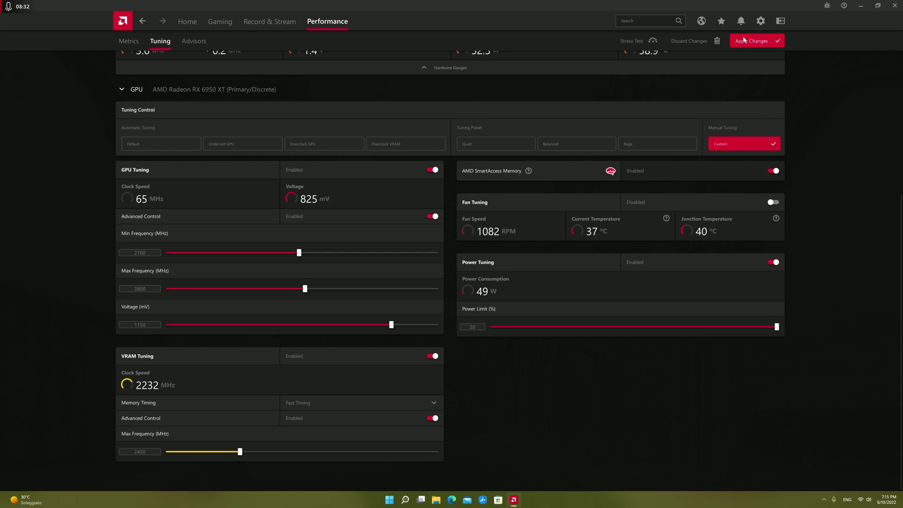
- Open HWiNFO64's Sensors Status from the tray and scroll to the GPU power rows
left_click(823, 501)
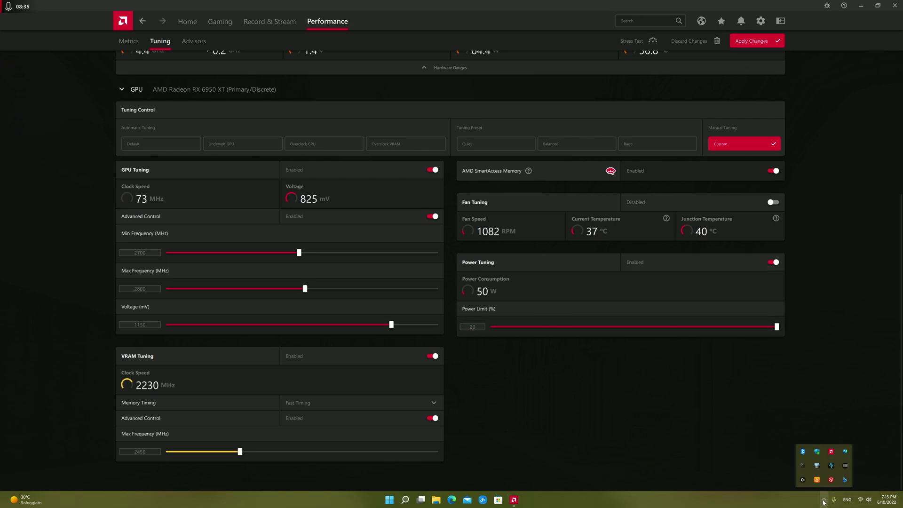
left_click(816, 465)
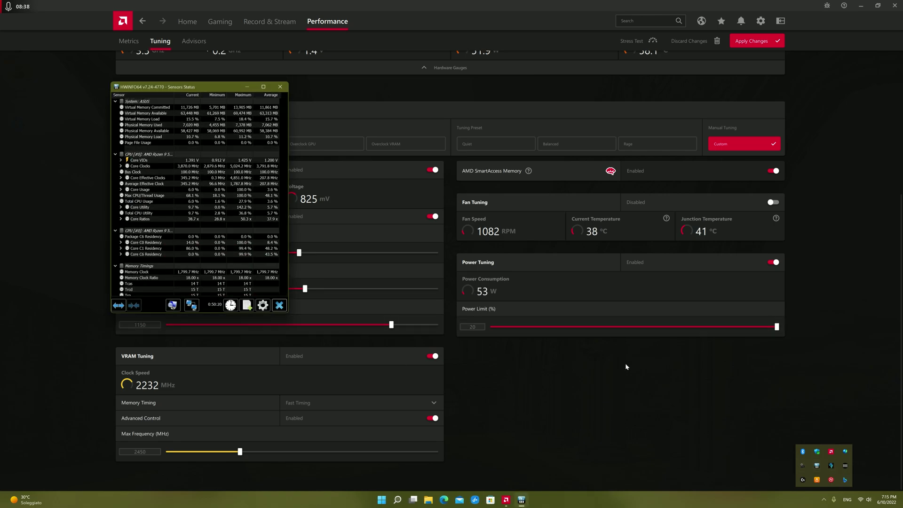
scroll(190, 227, "down", 20)
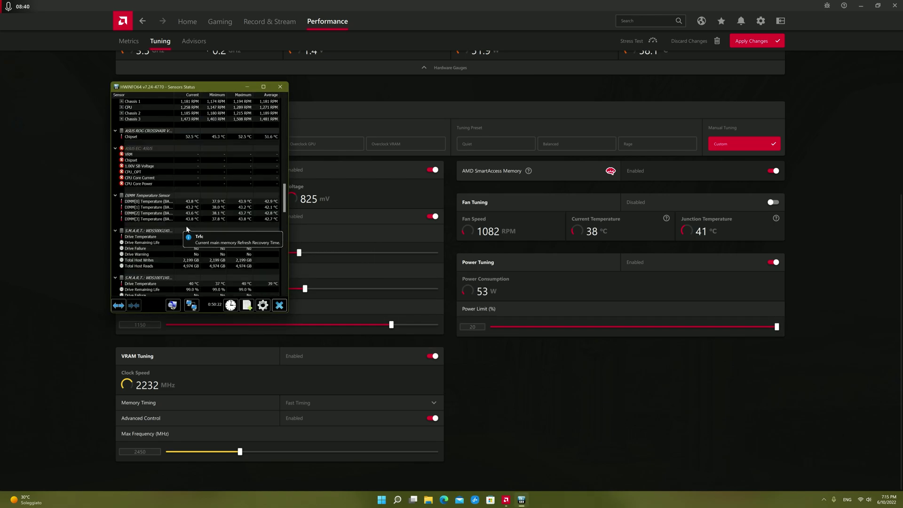
scroll(224, 255, "down", 6)
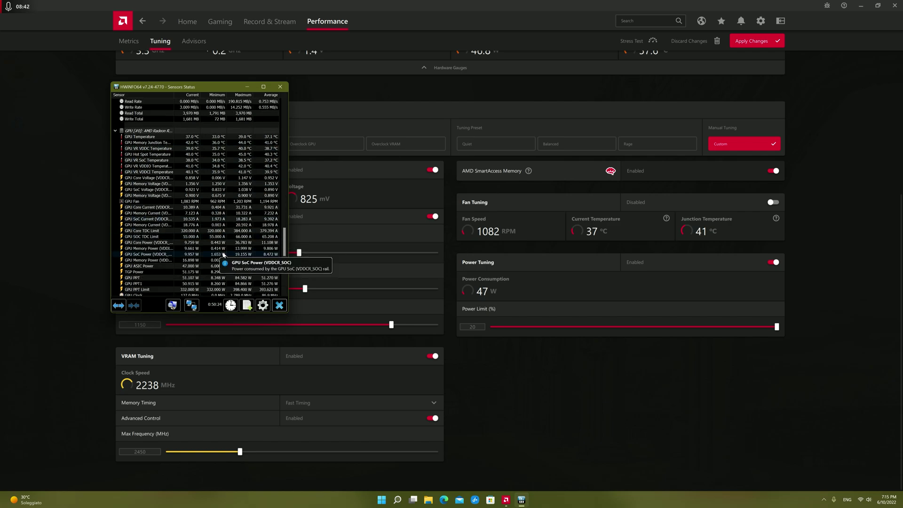
left_click_drag(216, 89, 315, 94)
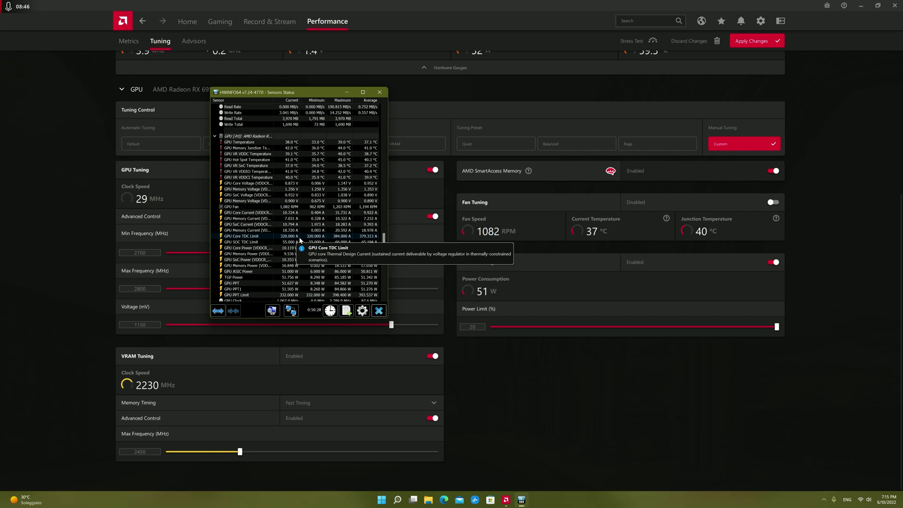
scroll(295, 261, "down", 1)
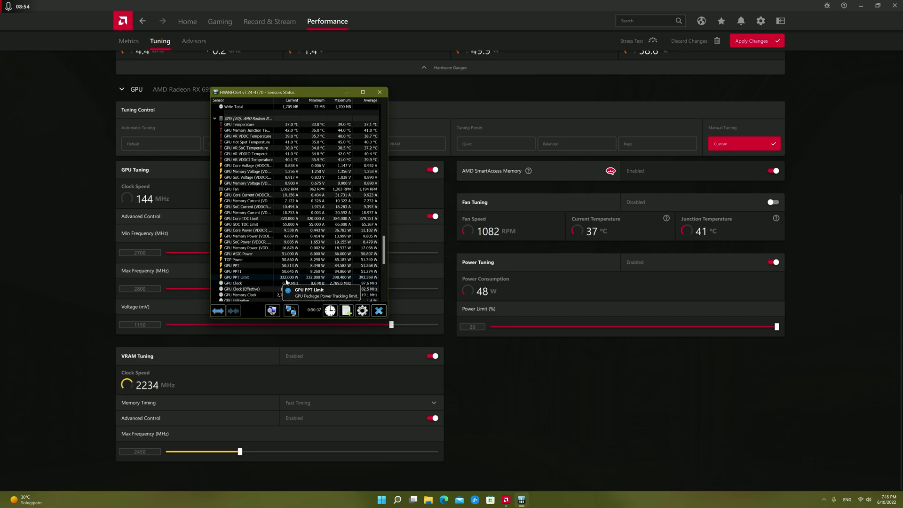
- Apply tuning with power tuning turned off and check the GPU PPT Limit in HWiNFO64
left_click(683, 265)
left_click(684, 266)
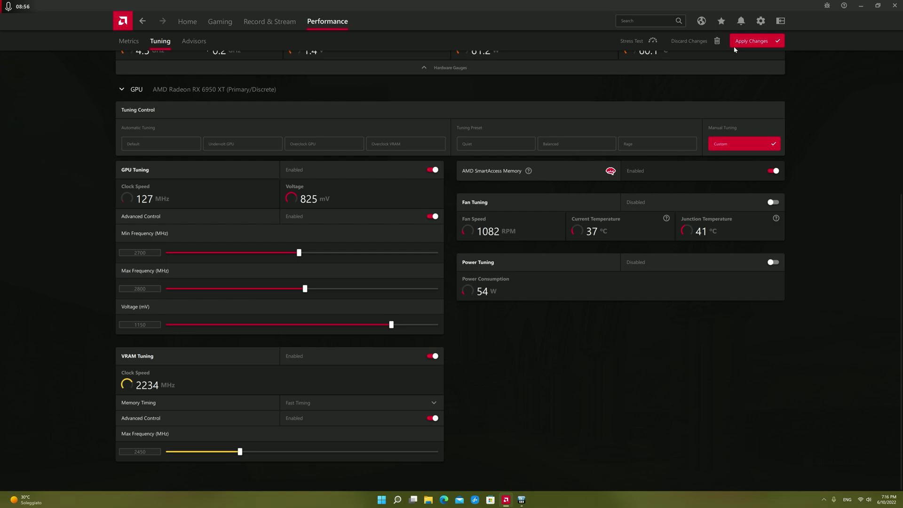
left_click(740, 42)
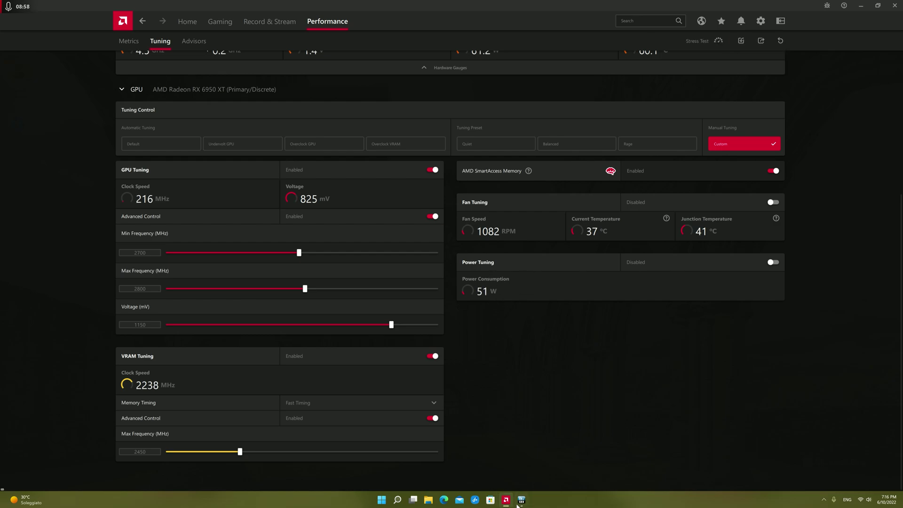
left_click(521, 500)
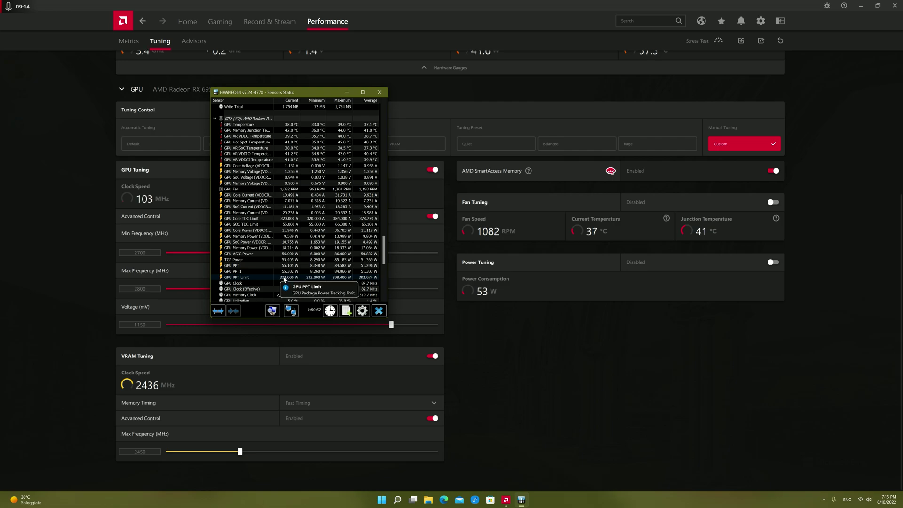
- Re-enable power tuning at +20%, apply changes, and recheck the HWiNFO64 readings
left_click(713, 266)
left_click(713, 263)
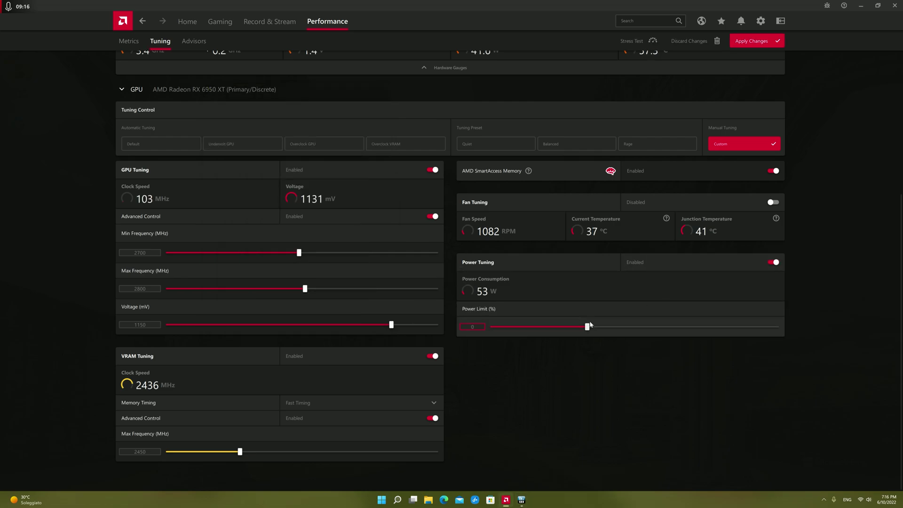
left_click(753, 41)
left_click(521, 499)
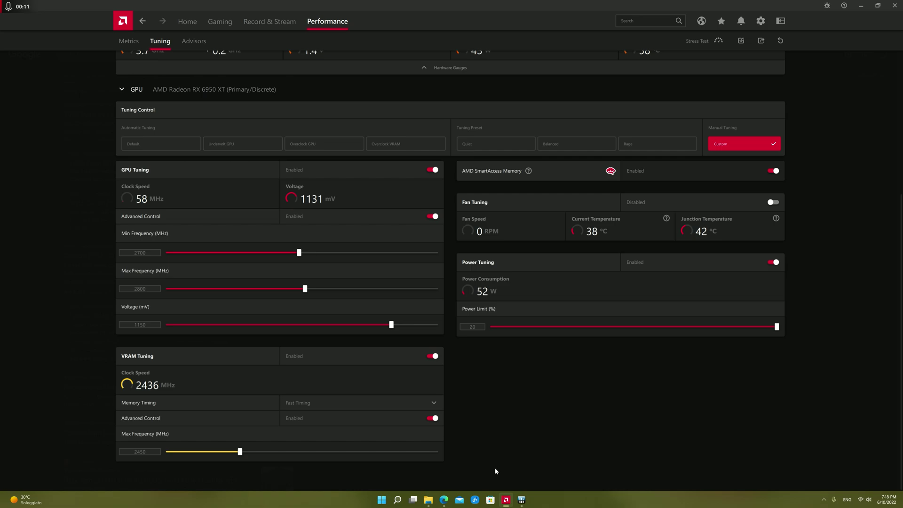
- Search images for 'corsair RM1000X GOLD' and preview the Tom's Hardware review image
left_click(444, 499)
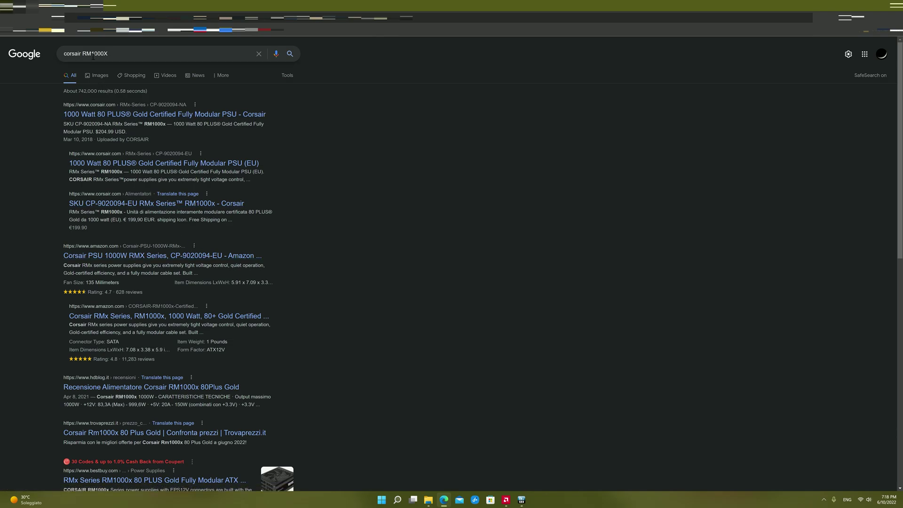
left_click(104, 73)
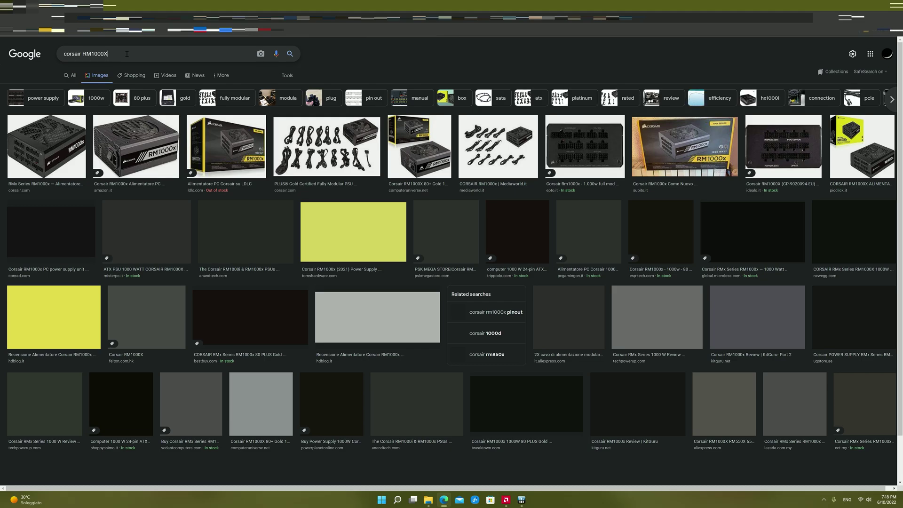
left_click(126, 53)
type("GOLD")
key("Return")
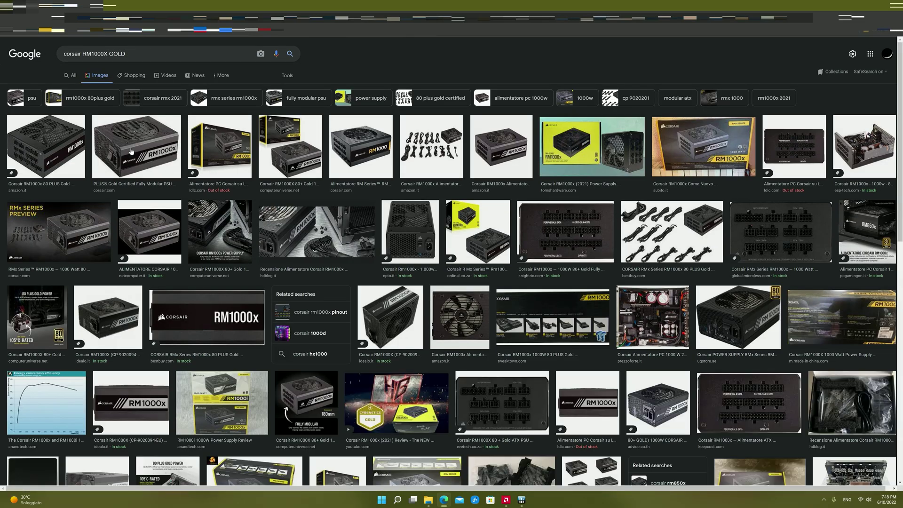
left_click(551, 143)
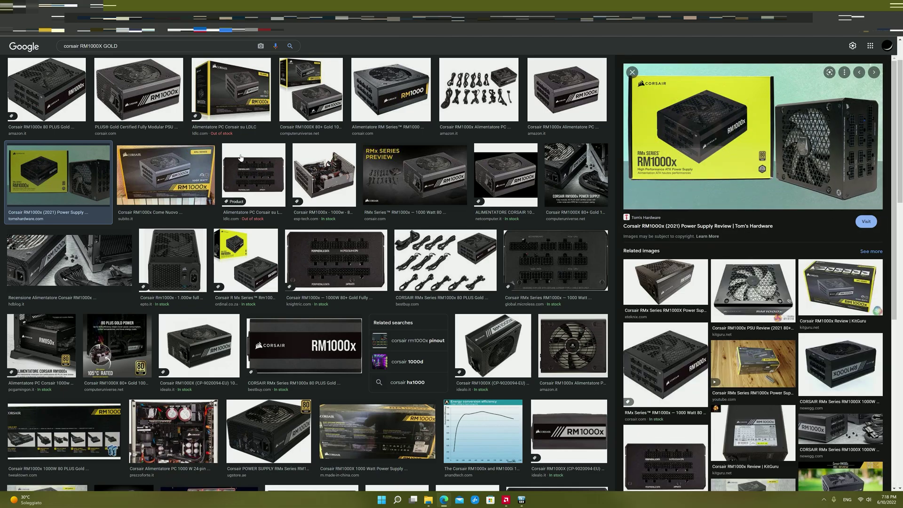
- Replace the query with 'bequiet dark power pro 12' and pick the 1200w suggestion
left_click_drag(141, 48, 5, 54)
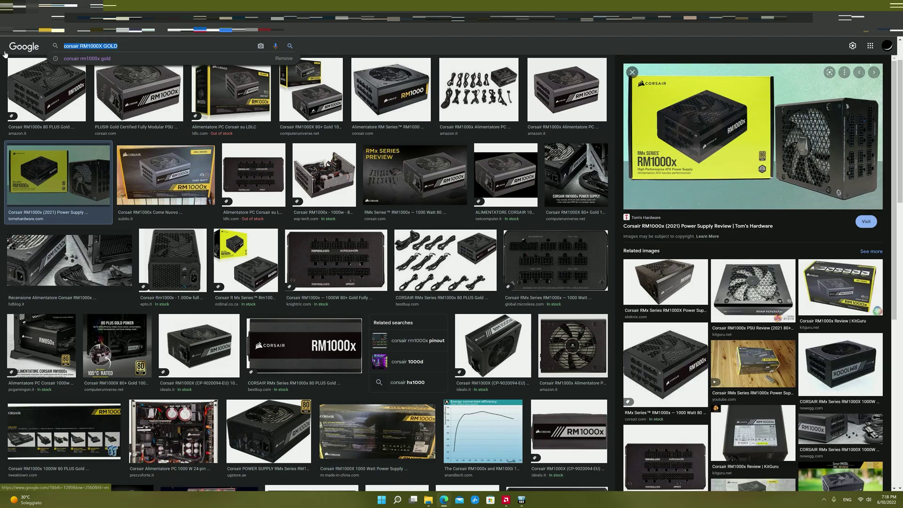
type("beq")
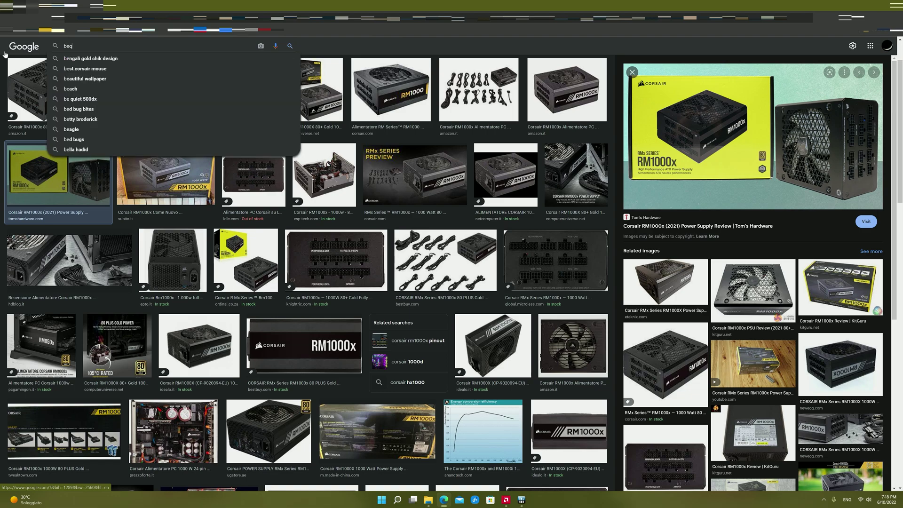
type("uiet dark power pro 12")
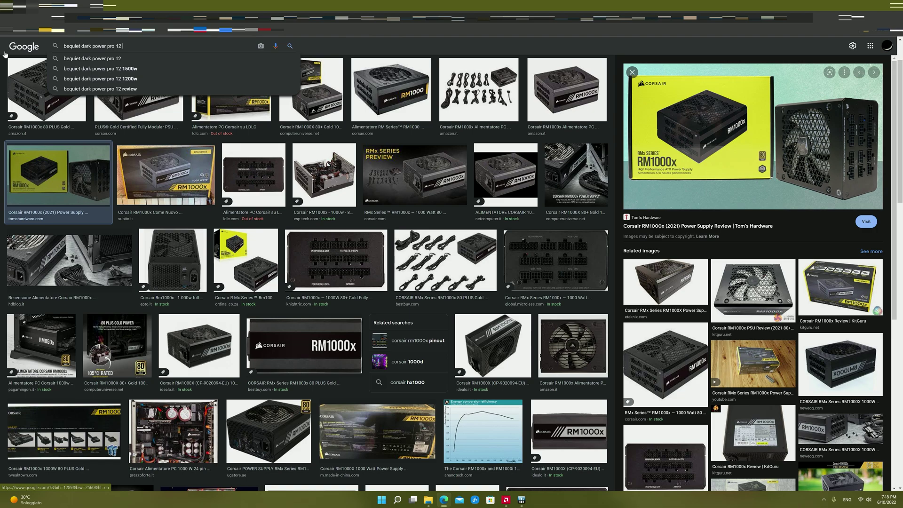
key("Up")
key("Up")
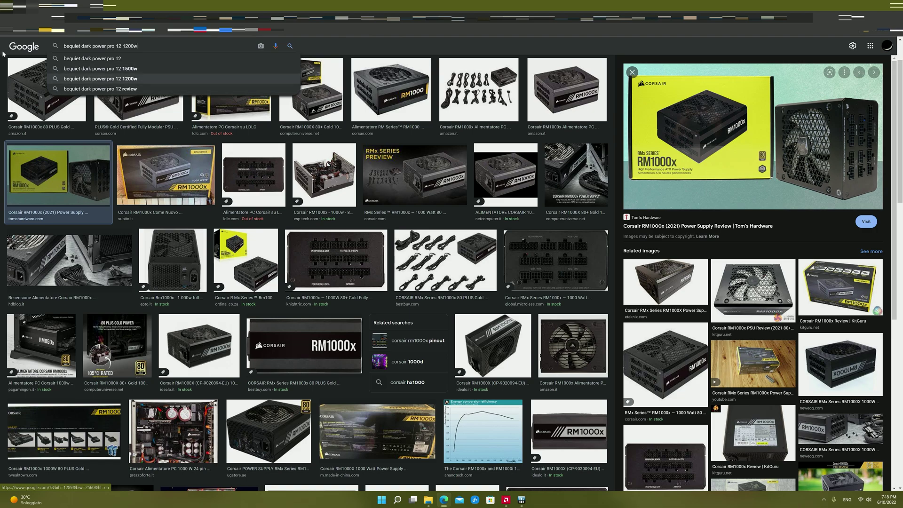
- Preview the Amazon, bequiet.com, reichelt and TweakTown Dark Power Pro 12 1200w images
key("Return")
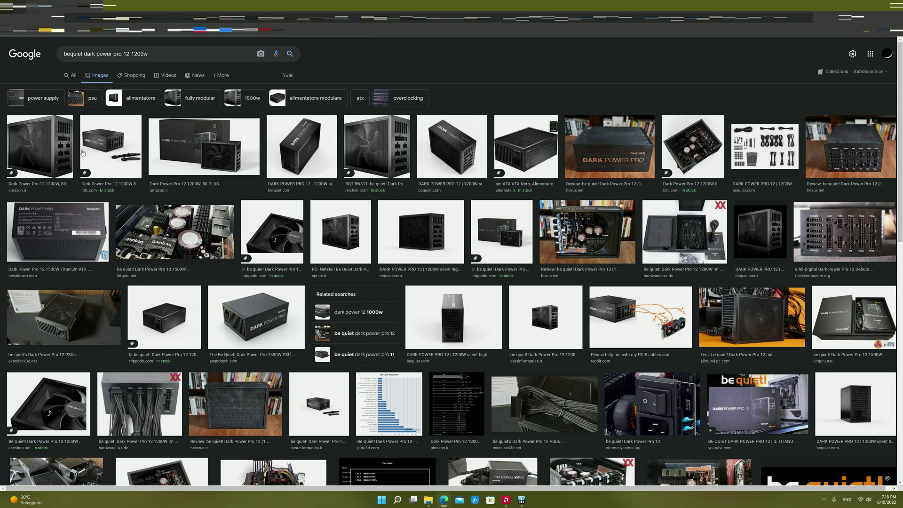
left_click(197, 161)
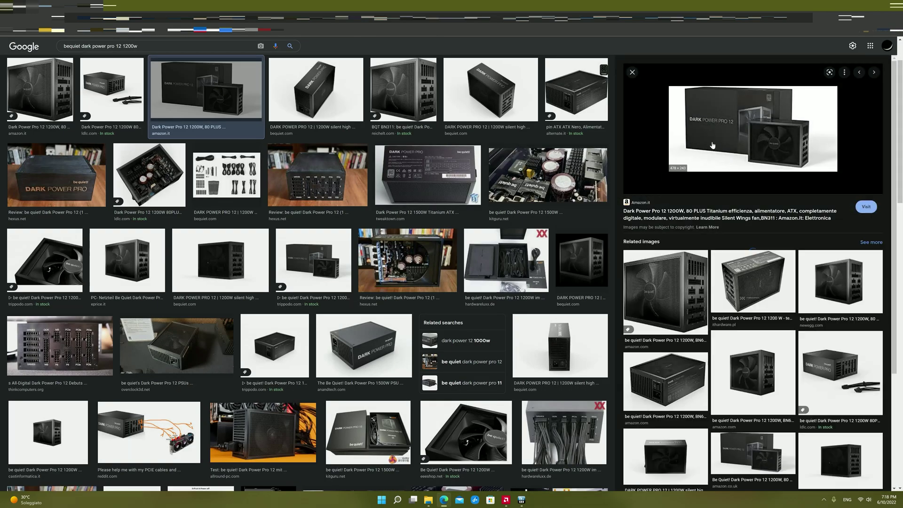
scroll(349, 149, "up", 2)
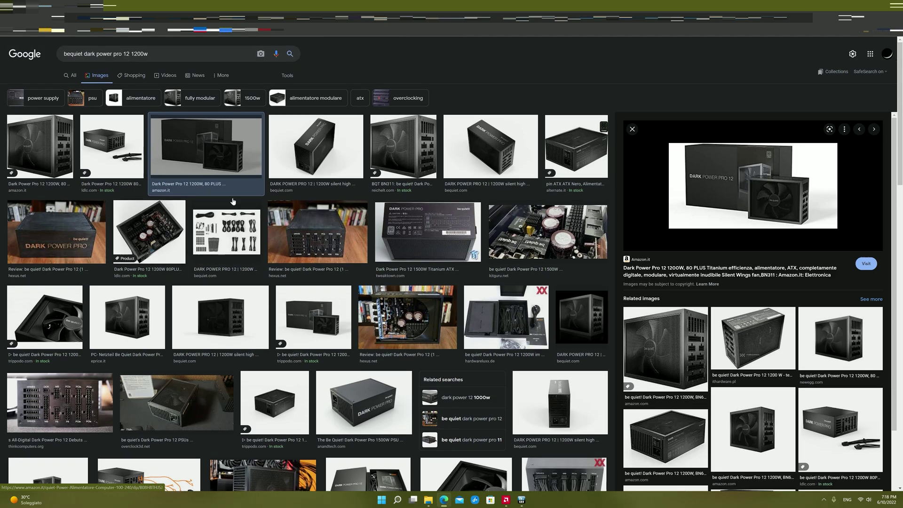
left_click(333, 142)
left_click(408, 106)
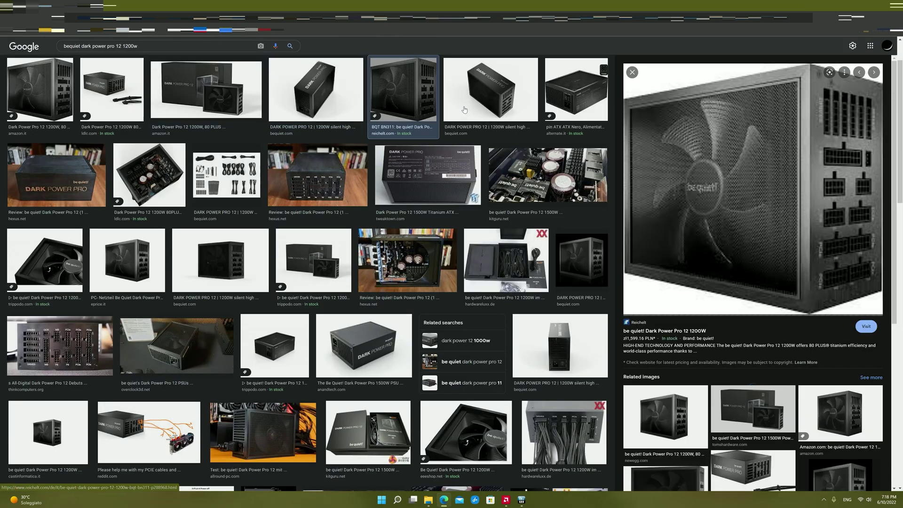
left_click(456, 164)
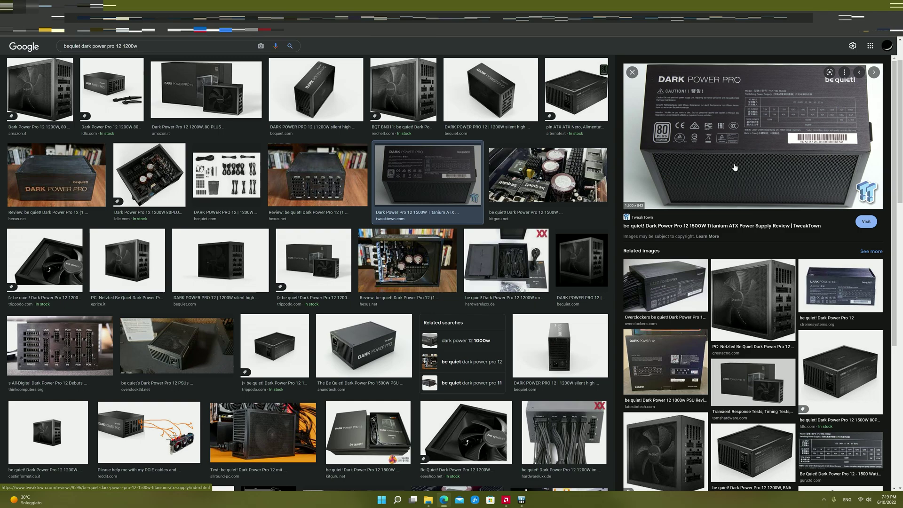
- Switch to Radeon Software, then preview the Dark Power Pro 12 power supply listings in Edge
left_click(506, 500)
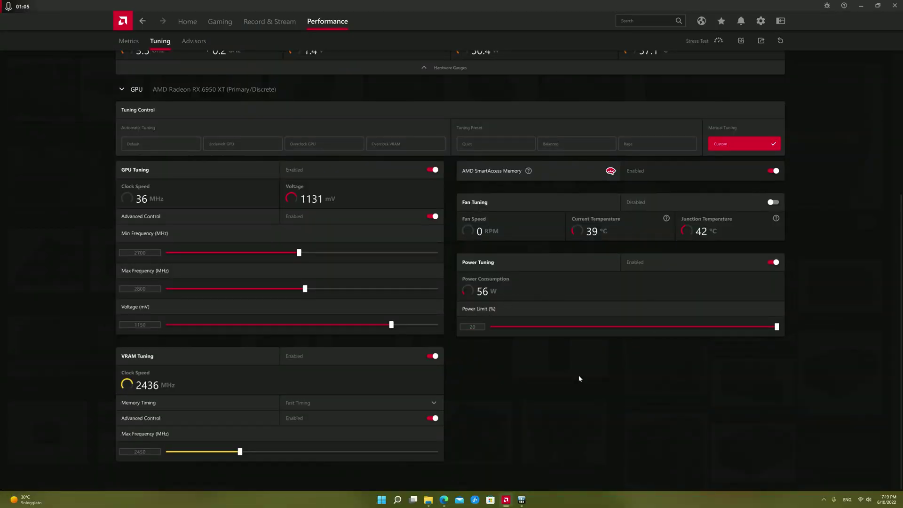
left_click(444, 499)
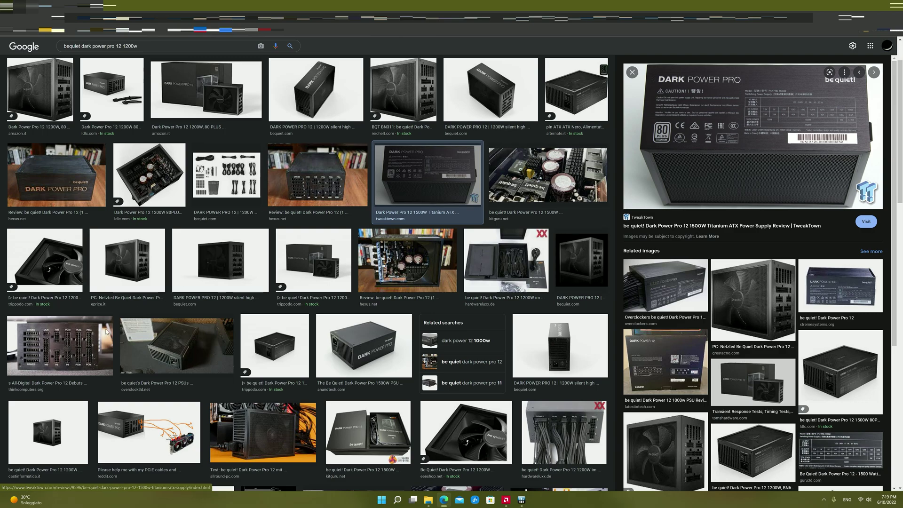
left_click(83, 357)
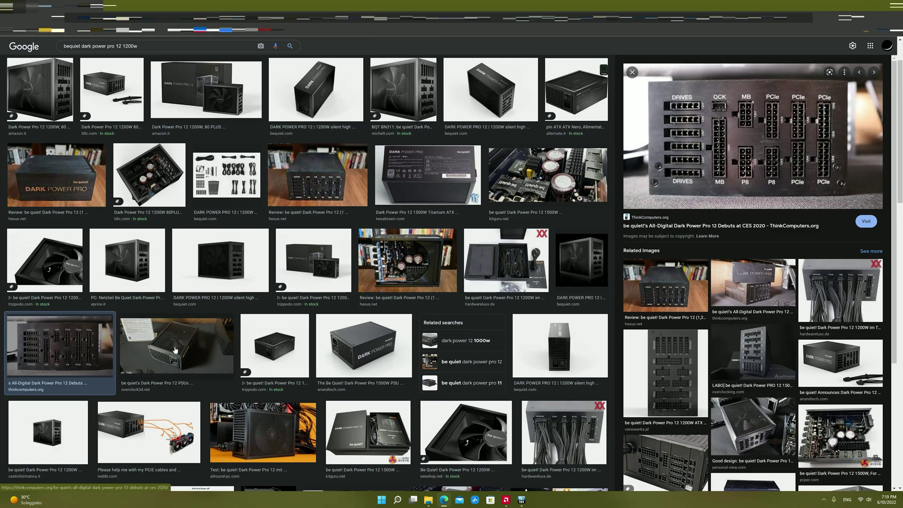
left_click(126, 200)
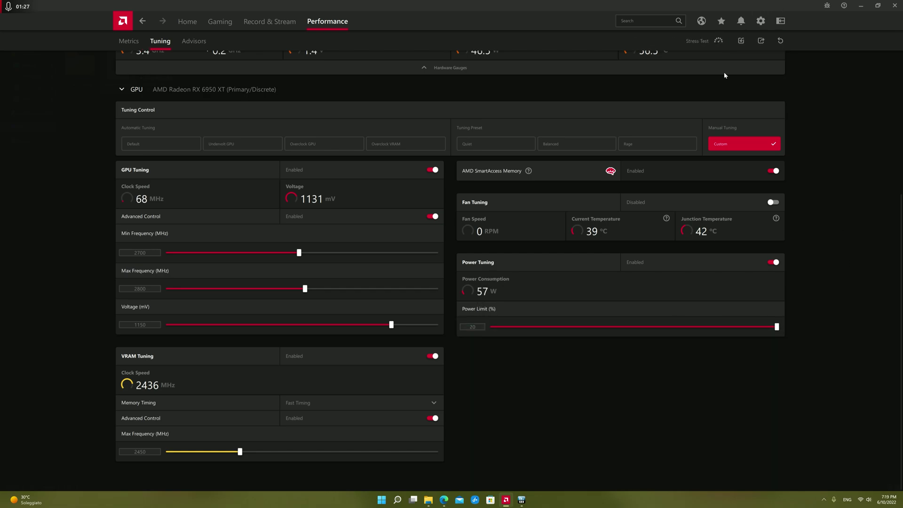
- Enable Fan Tuning, turn off Zero RPM, and apply the fan changes
left_click(710, 204)
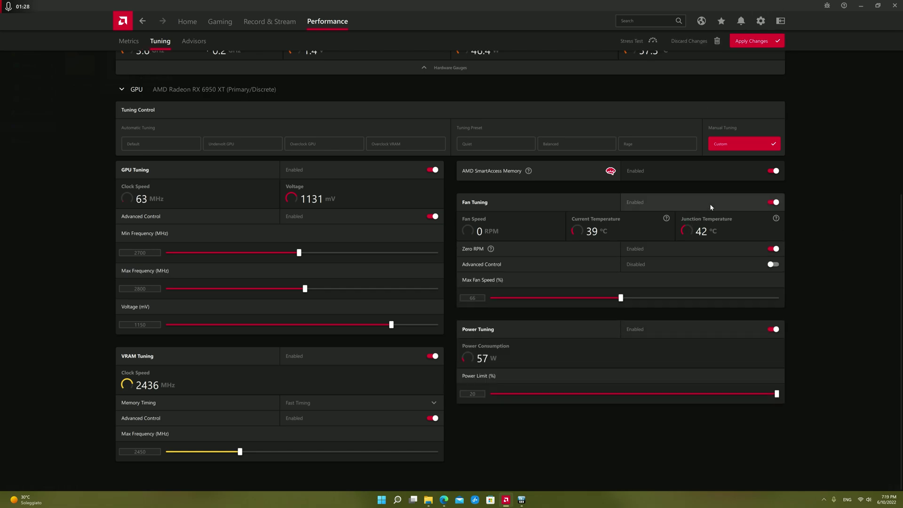
left_click(717, 253)
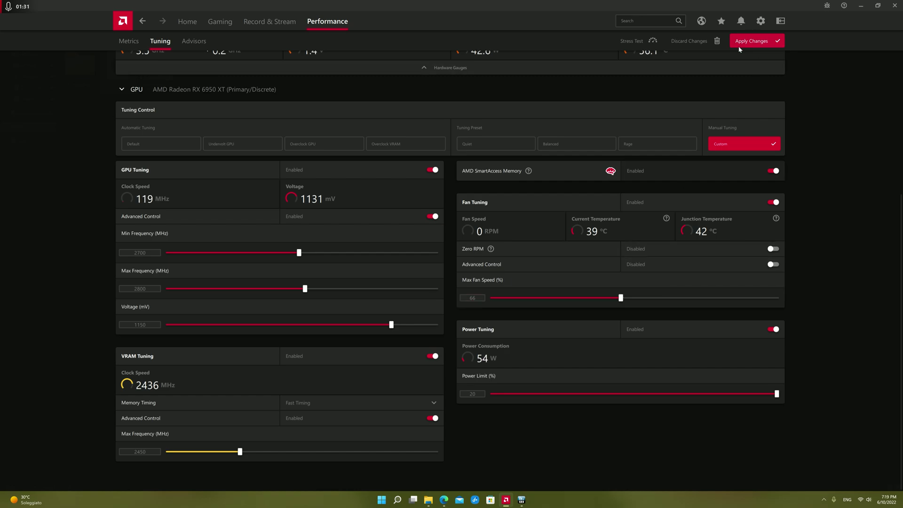
left_click(749, 41)
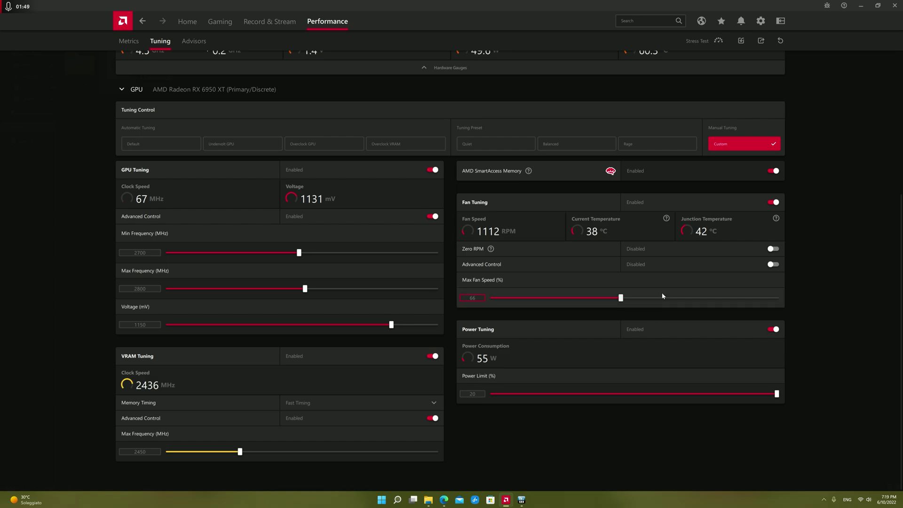
- Toggle fan Advanced Control on and off, then drag the Max Fan Speed limit to 75%
left_click(663, 266)
left_click(656, 264)
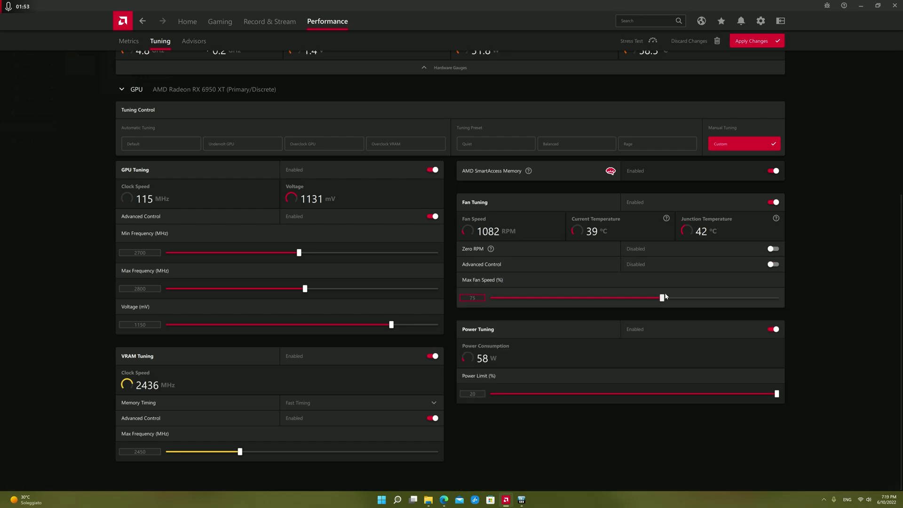
left_click_drag(667, 296, 640, 293)
left_click(661, 298)
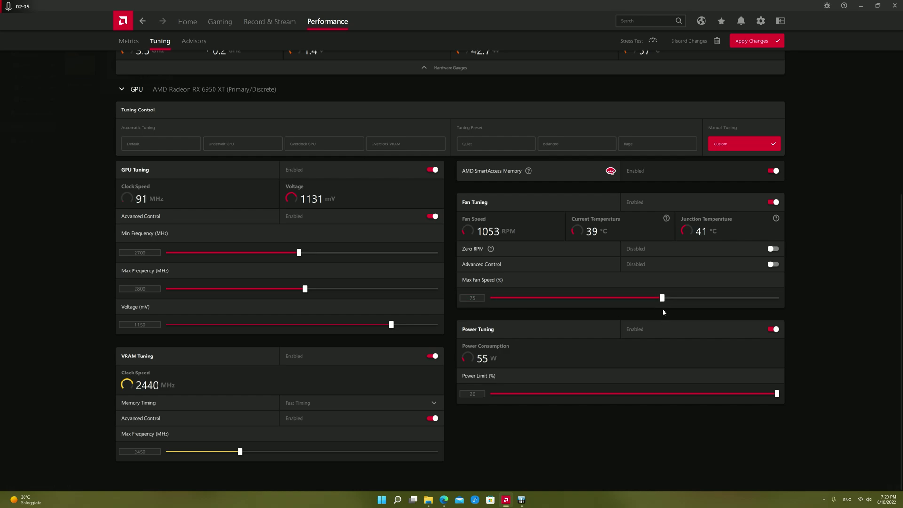
mouse_move(662, 298)
left_mouse_down()
mouse_move(798, 298)
mouse_move(662, 301)
left_mouse_up()
left_click(752, 41)
left_click(666, 265)
scroll(627, 347, "down", 2)
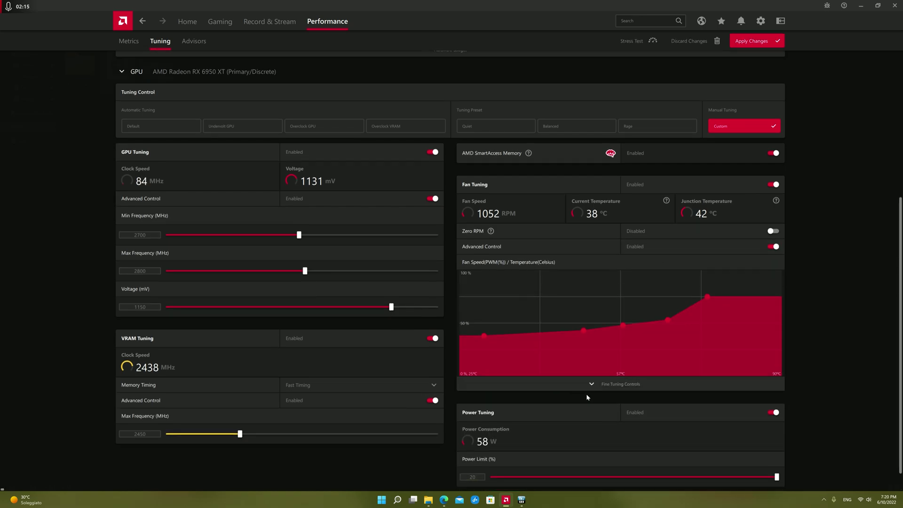
left_click(627, 357)
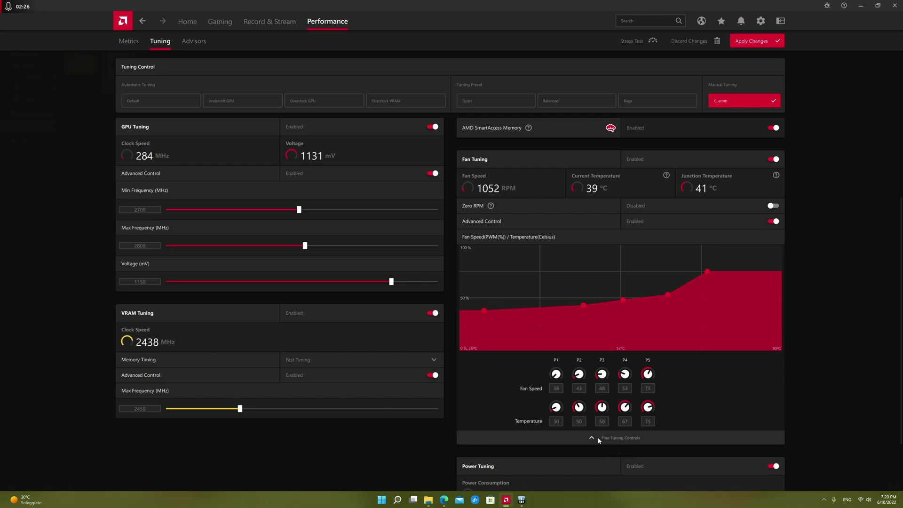
left_click(544, 435)
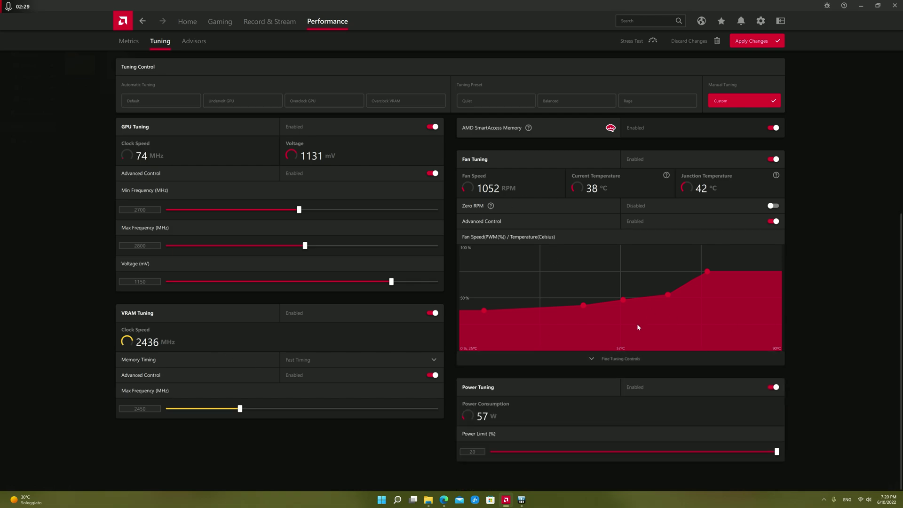
left_click(682, 221)
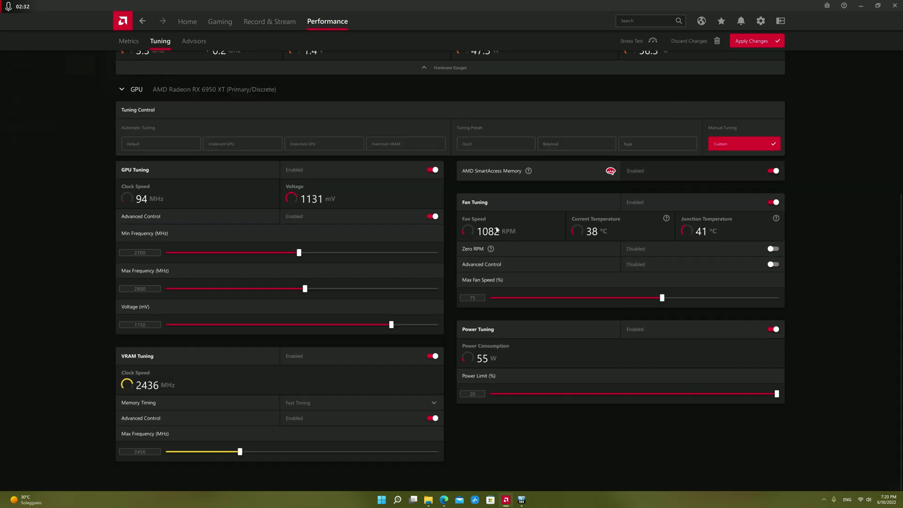
- Apply the fan settings and name the Desktop profile export 'RX 6950 XT Overclocking'
left_click(753, 41)
scroll(773, 346, "down", 1)
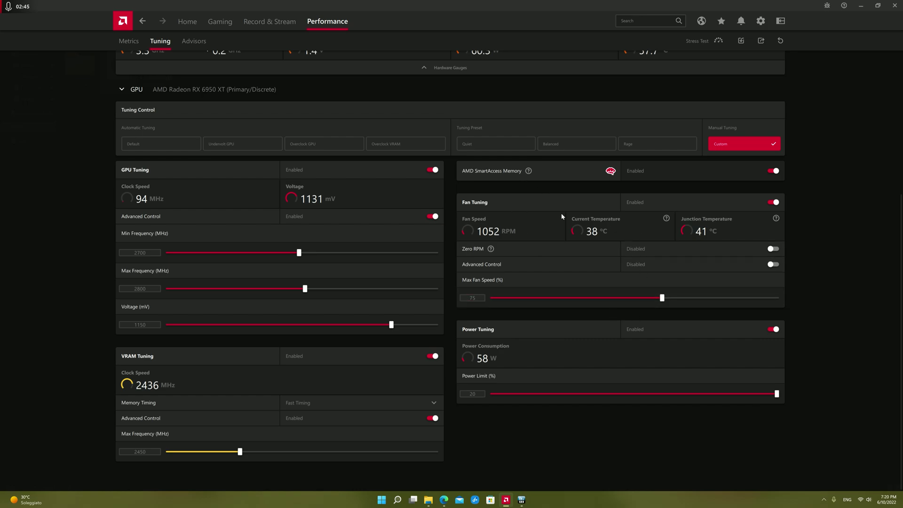
left_click(760, 40)
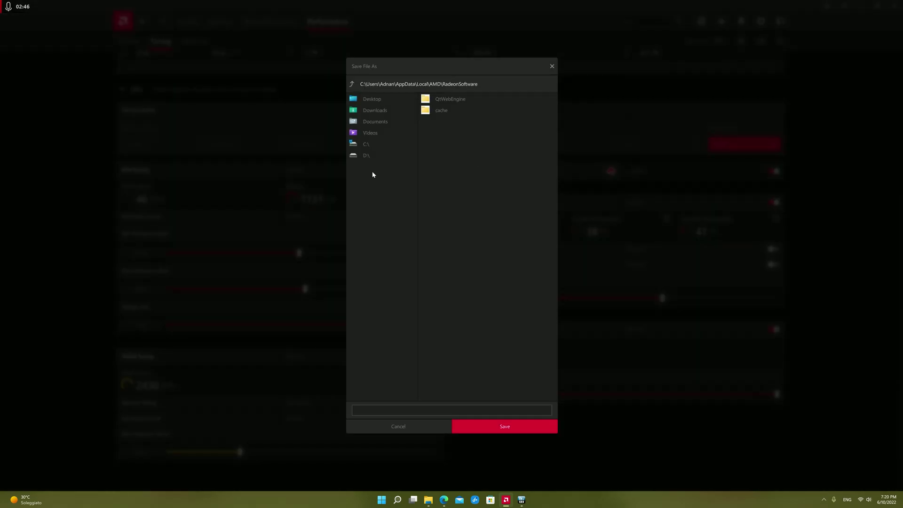
left_click(371, 144)
left_click(373, 99)
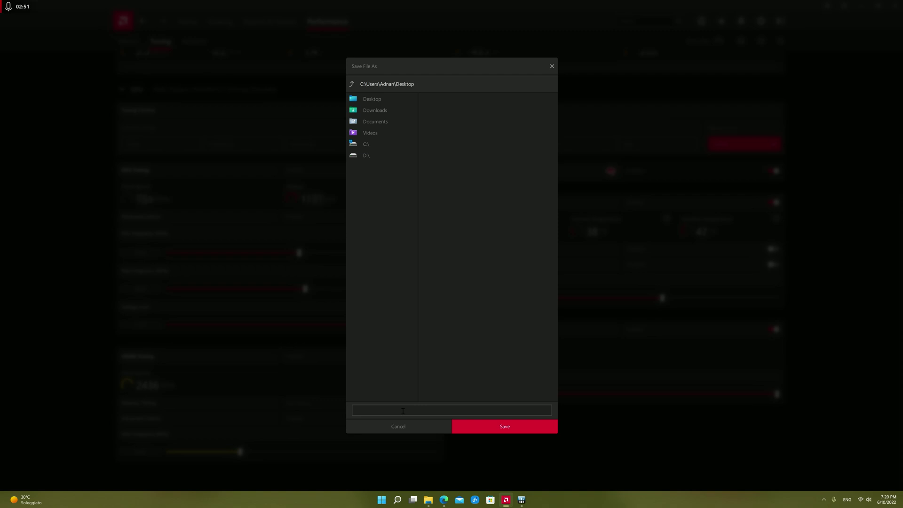
type("RX 6950 XT Overclocking")
- Save the profile to the Desktop, then load 'RX 6950 XT Overclocking' back, replacing current settings
left_click(501, 430)
scroll(812, 187, "up", 1)
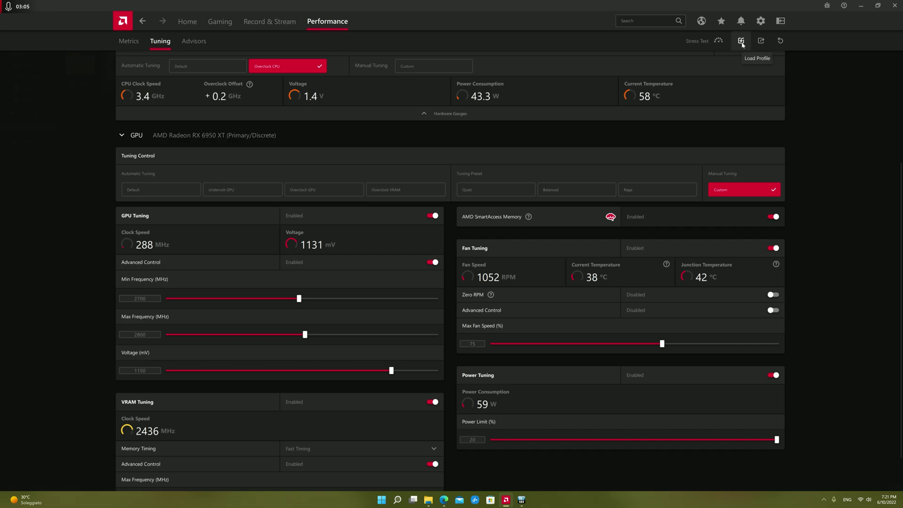
left_click(741, 42)
left_click(377, 102)
double_click(440, 101)
left_click(512, 321)
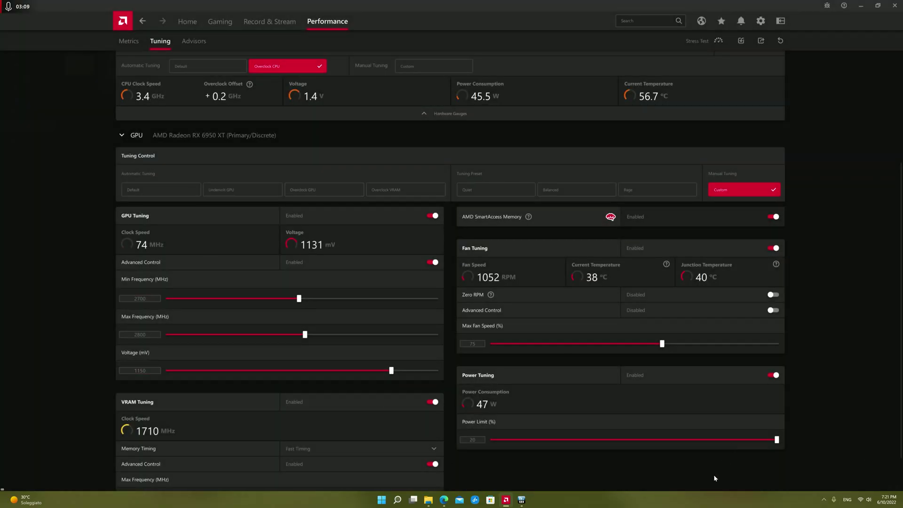
scroll(675, 346, "down", 5)
scroll(675, 347, "down", 1)
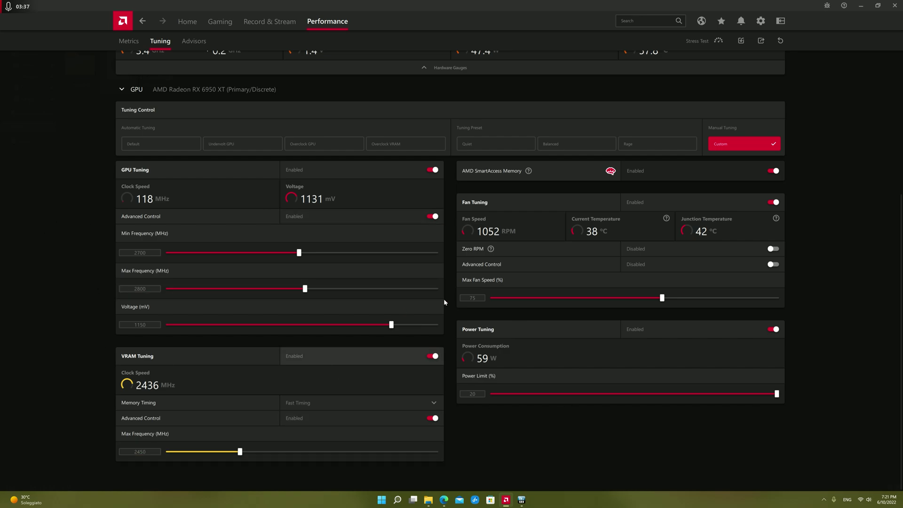
scroll(565, 408, "up", 2)
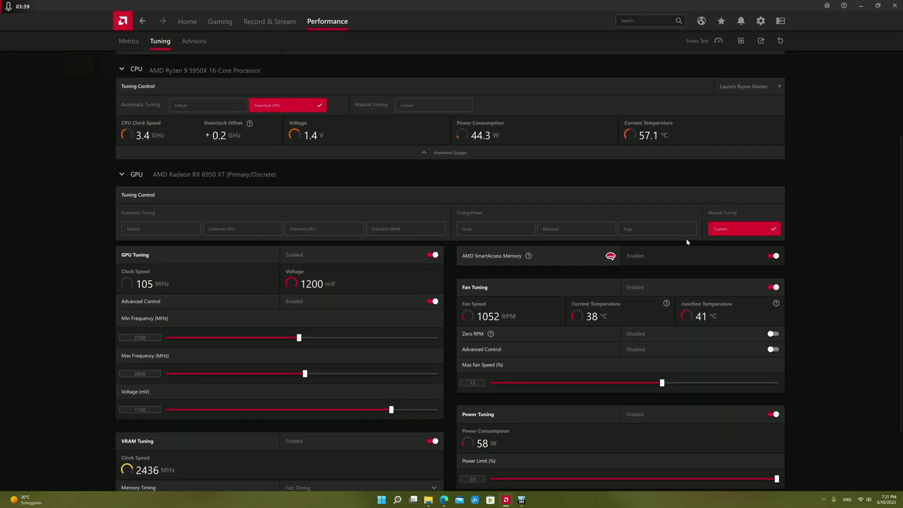